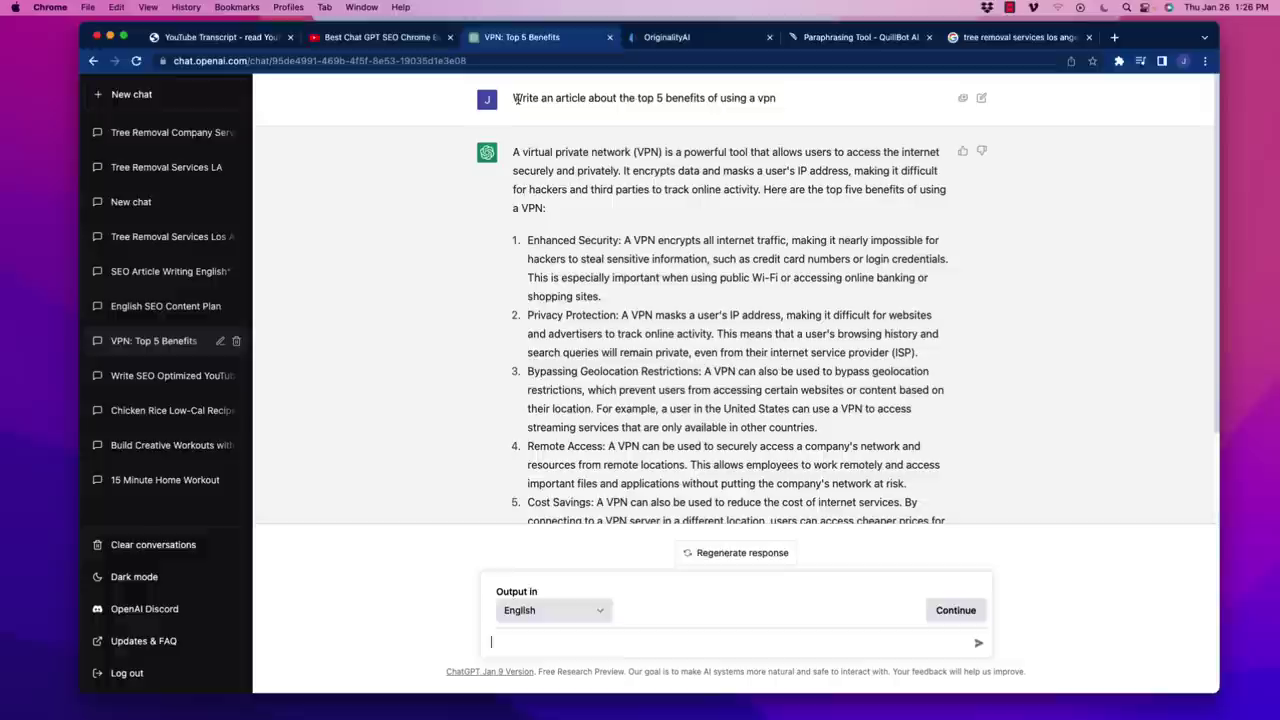
Copy the entire ChatGPT VPN benefits article and switch to the Originality.AI tab
left_click_drag(514, 98, 783, 107)
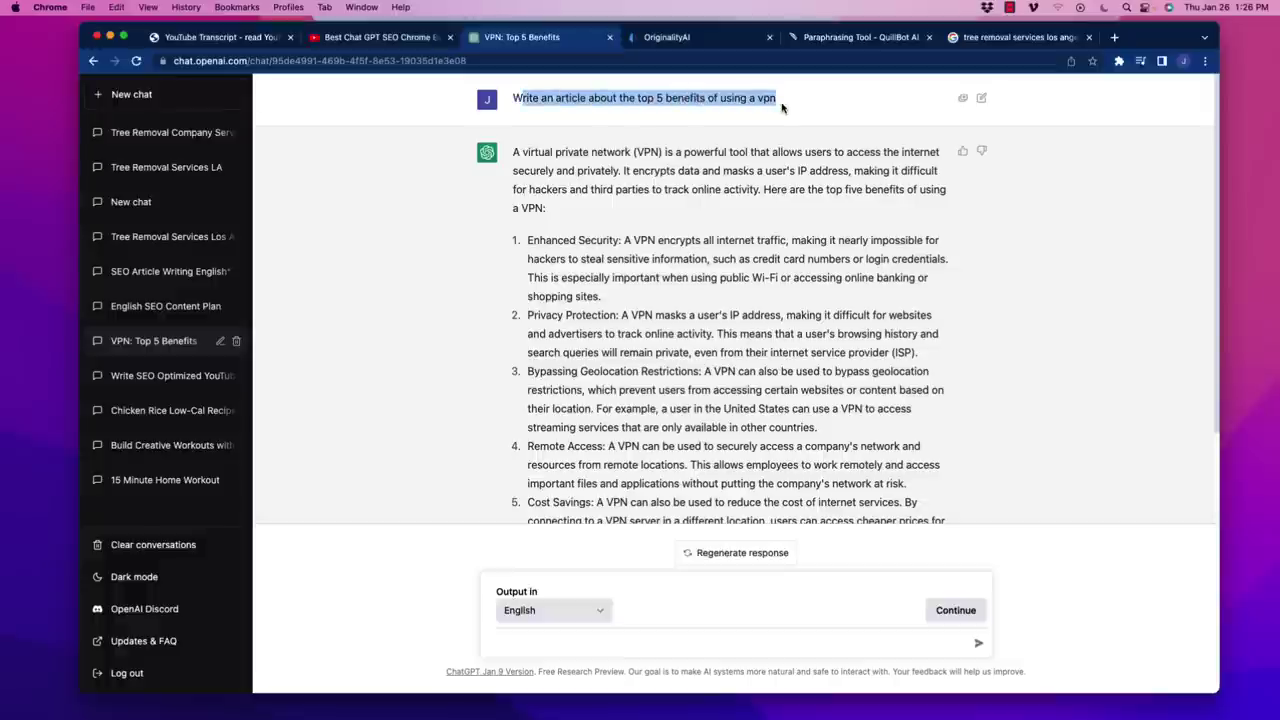
left_click(530, 235)
left_click_drag(528, 155, 668, 153)
scroll(663, 300, "down", 2)
scroll(612, 286, "up", 2)
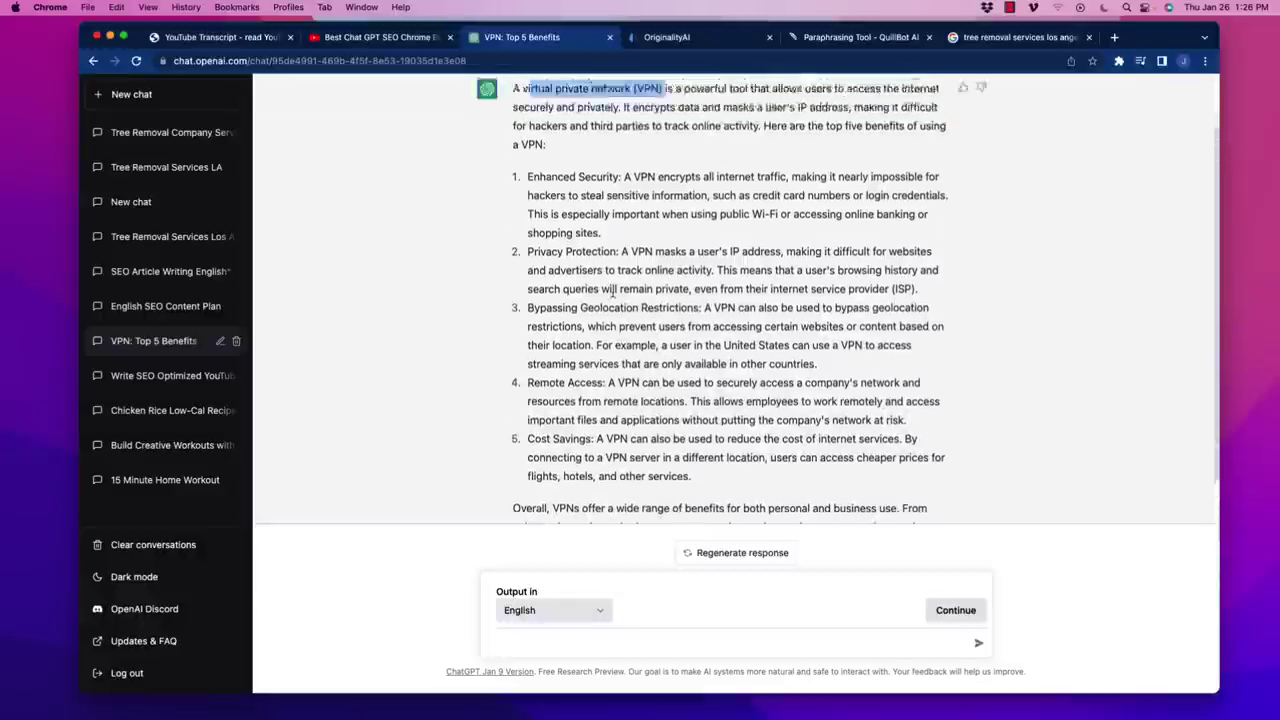
scroll(612, 292, "down", 2)
left_click_drag(936, 500, 511, 152)
key("super+c")
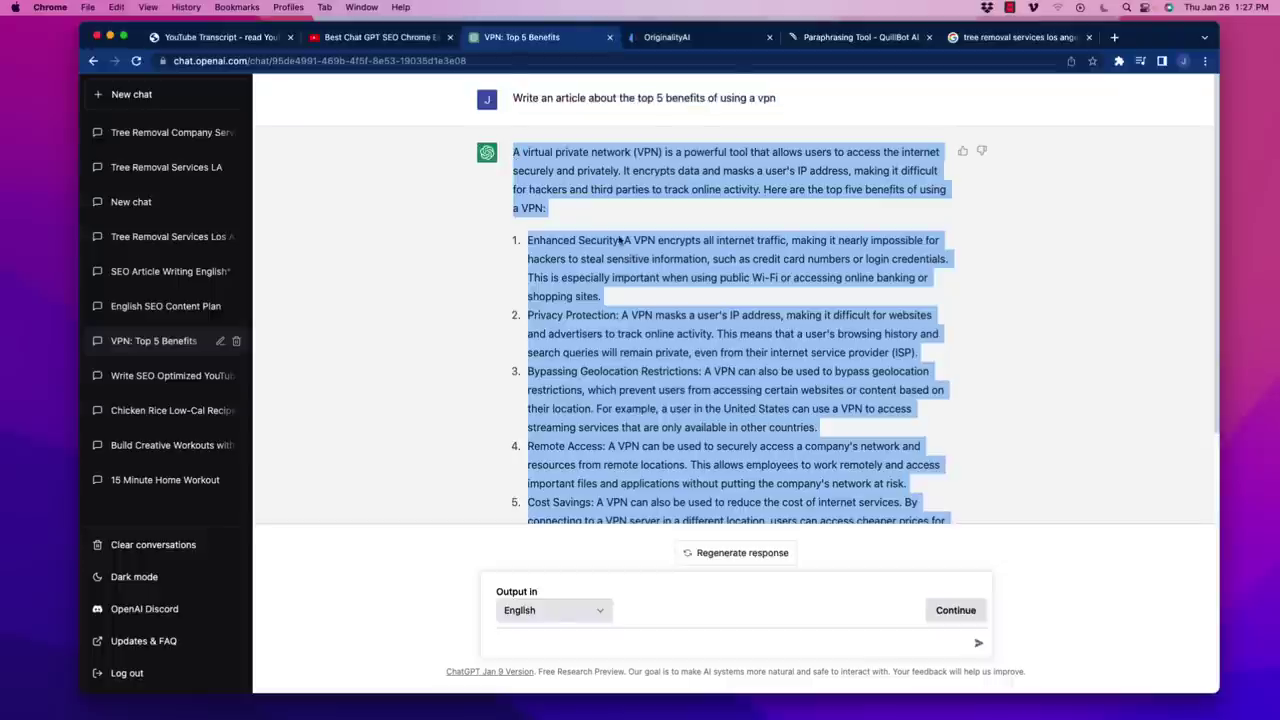
left_click(691, 40)
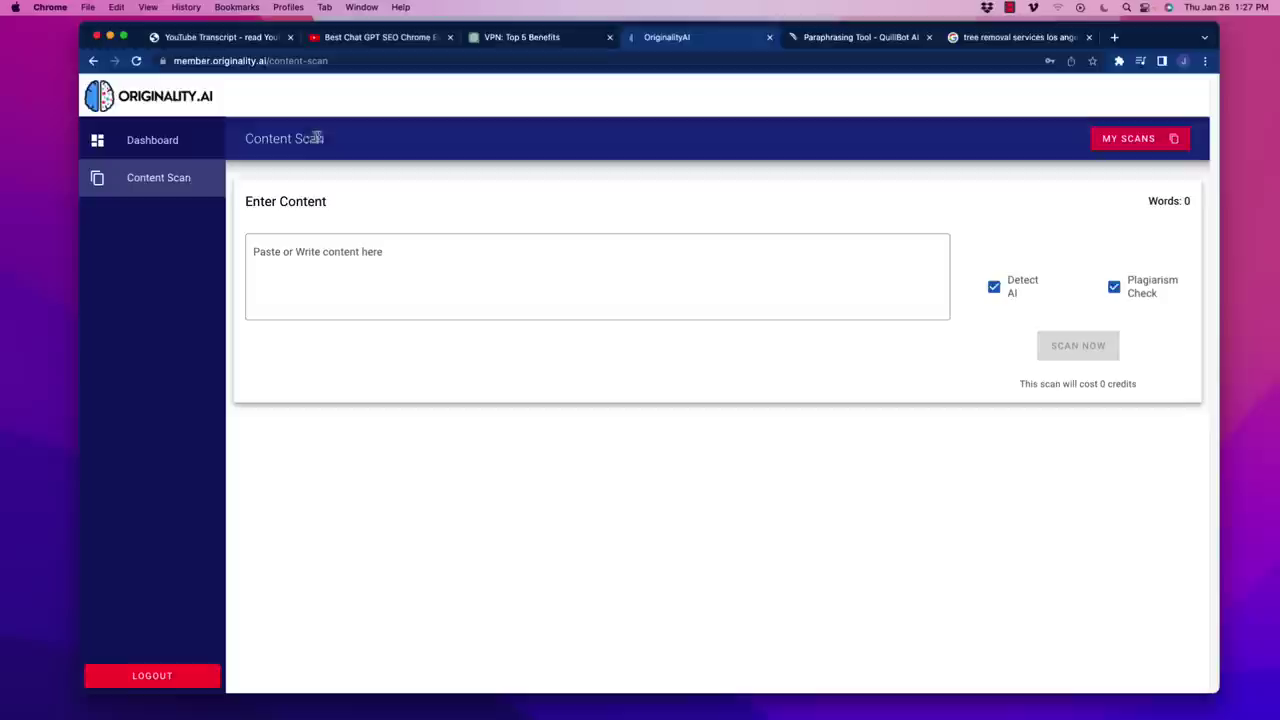
Paste the VPN article into Originality.AI's content box, giving 288 words at 6 credits
left_click(360, 305)
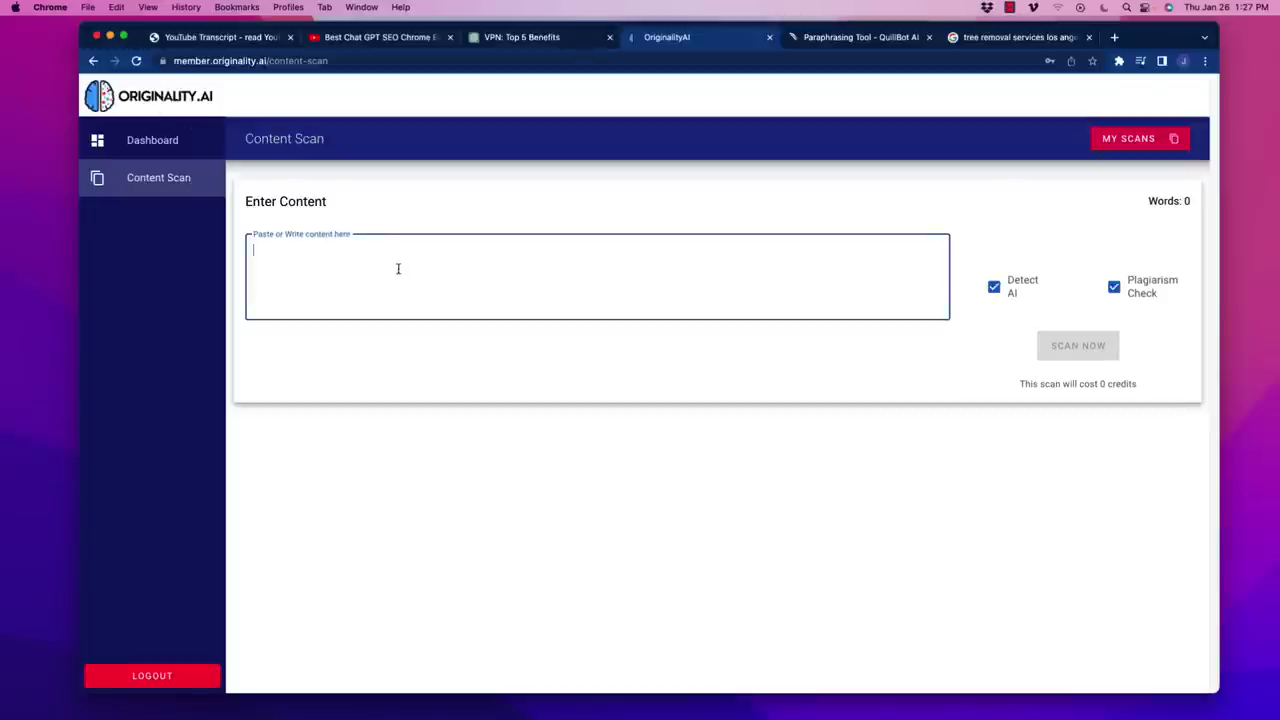
key("super+v")
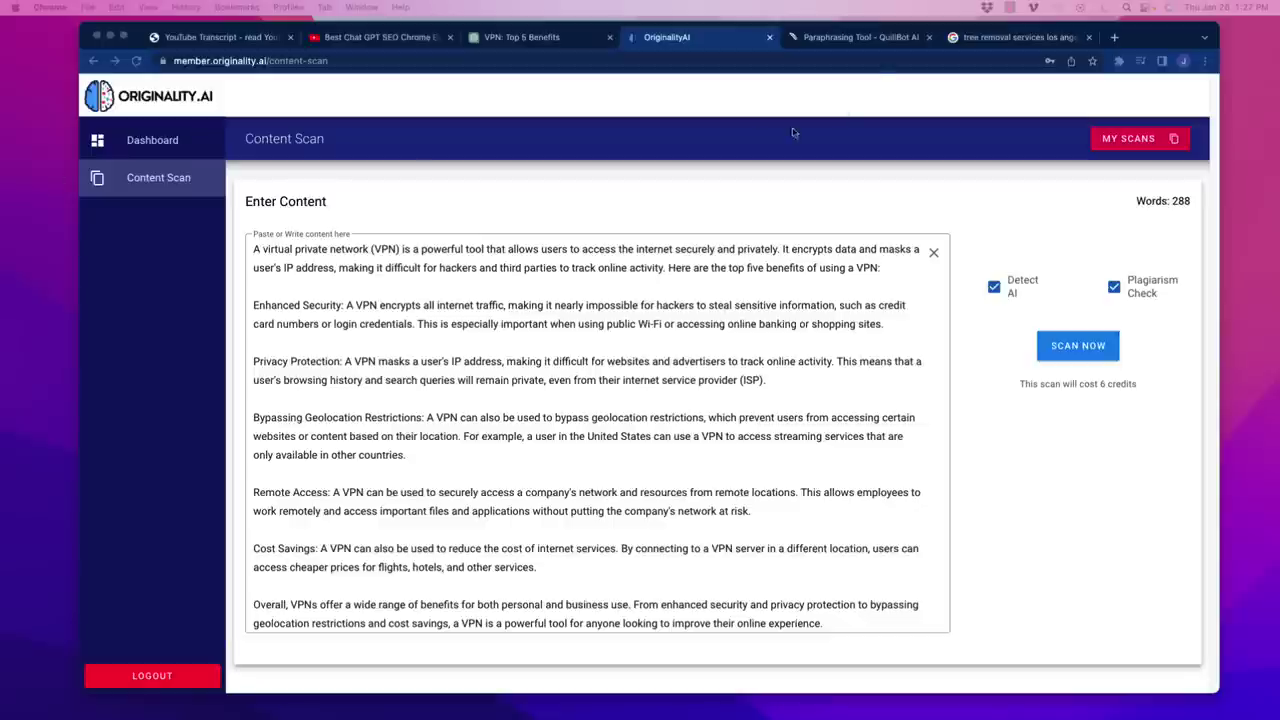
Load the contentatscale.ai AI Content Detection page in a new tab and review its 25-word note
left_click(1115, 40)
left_click(1115, 40)
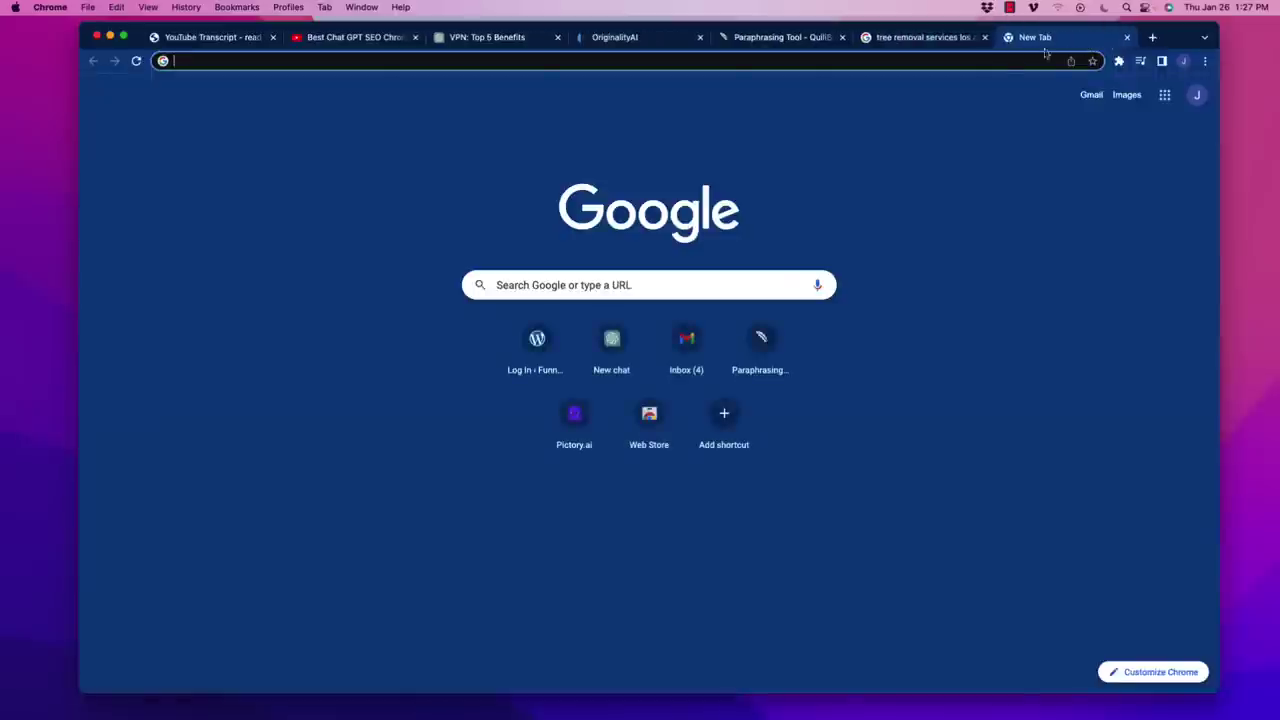
type("https://contentatscale.ai/ai-content-detector/")
key("Return")
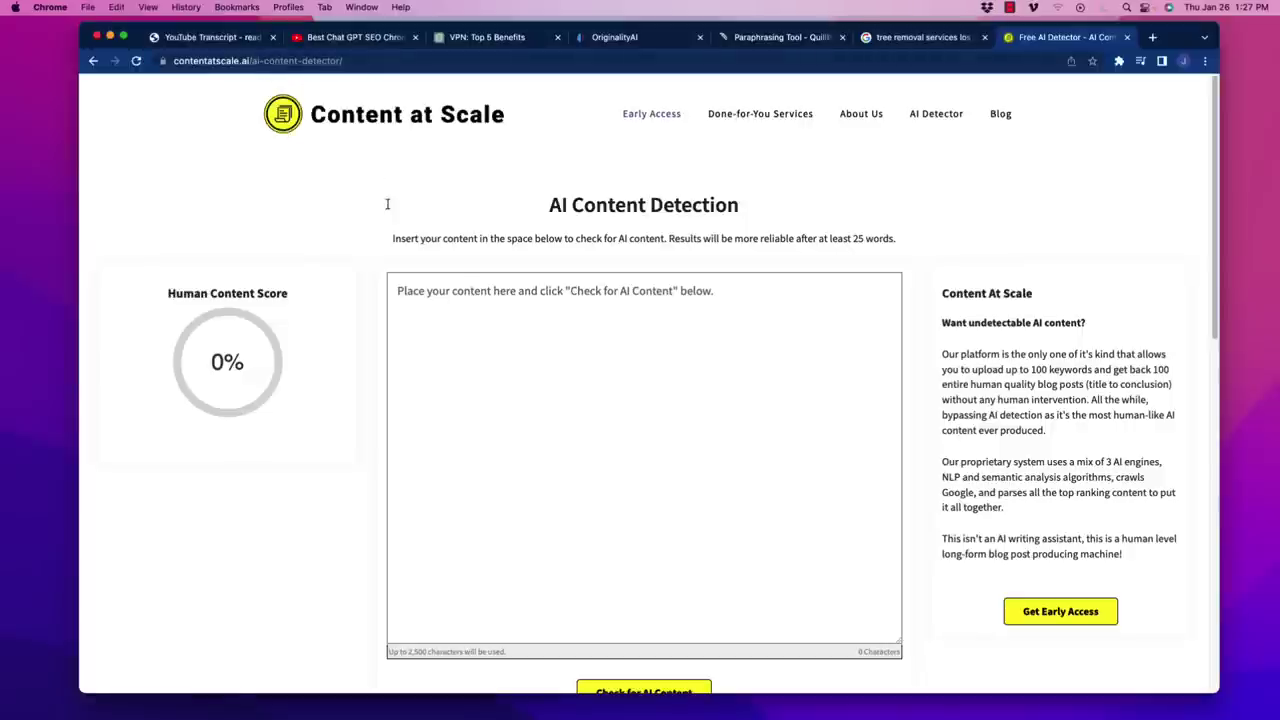
scroll(532, 396, "down", 1)
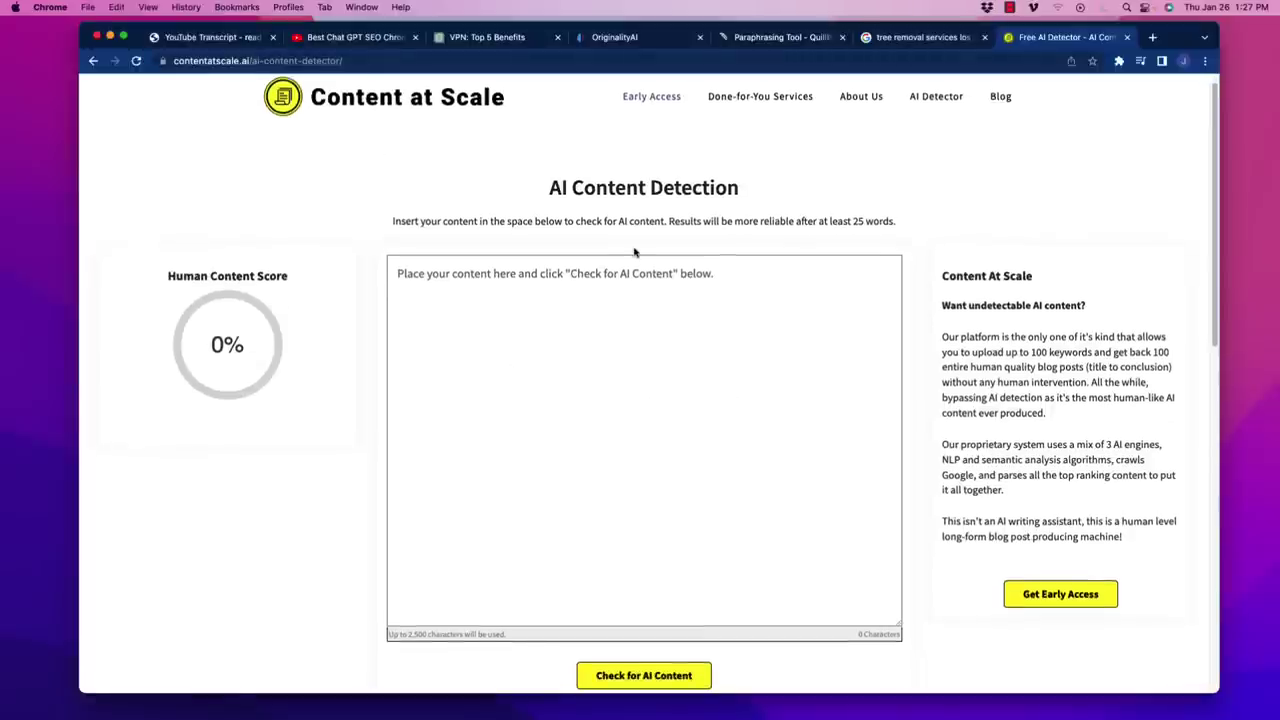
left_click_drag(723, 221, 896, 222)
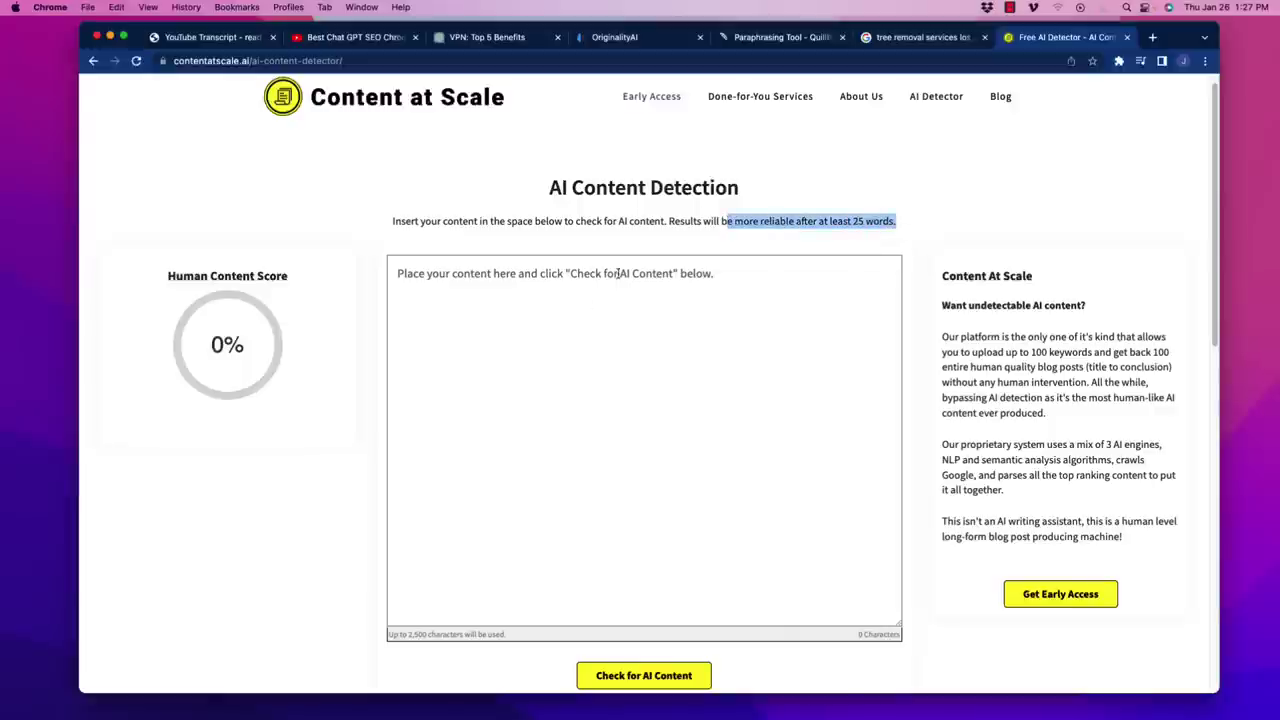
scroll(405, 440, "down", 5)
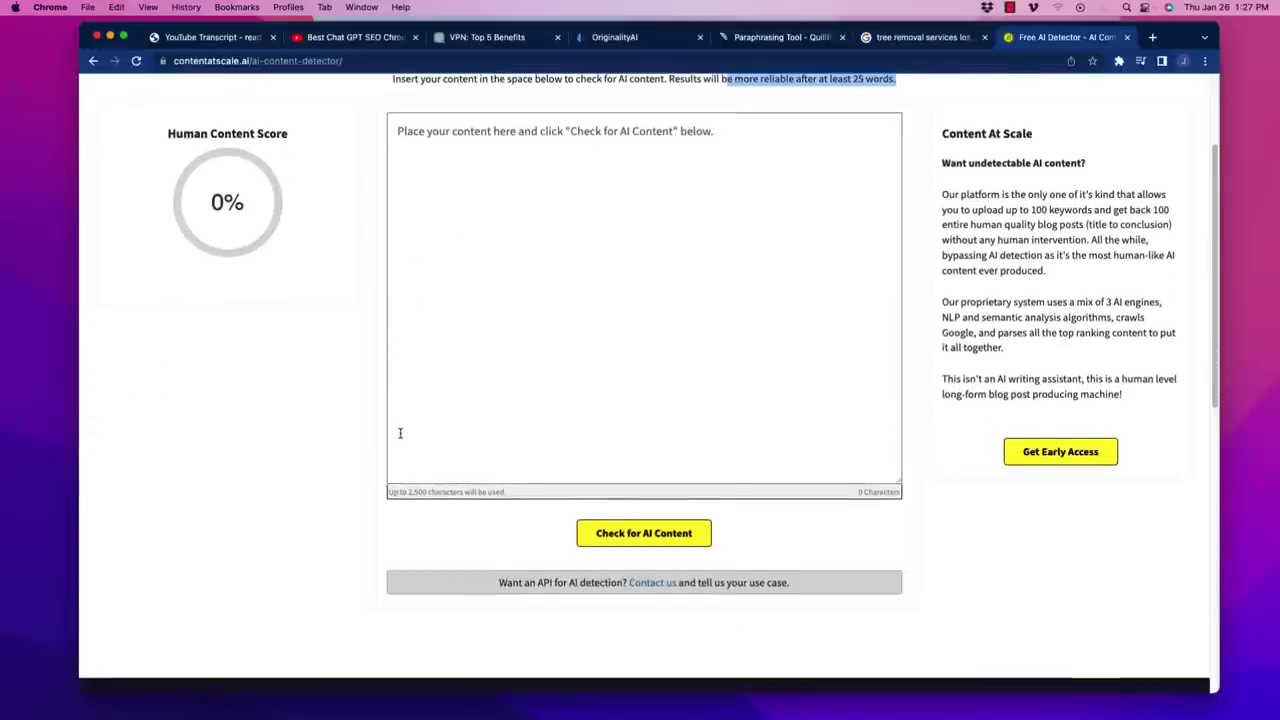
scroll(380, 430, "up", 5)
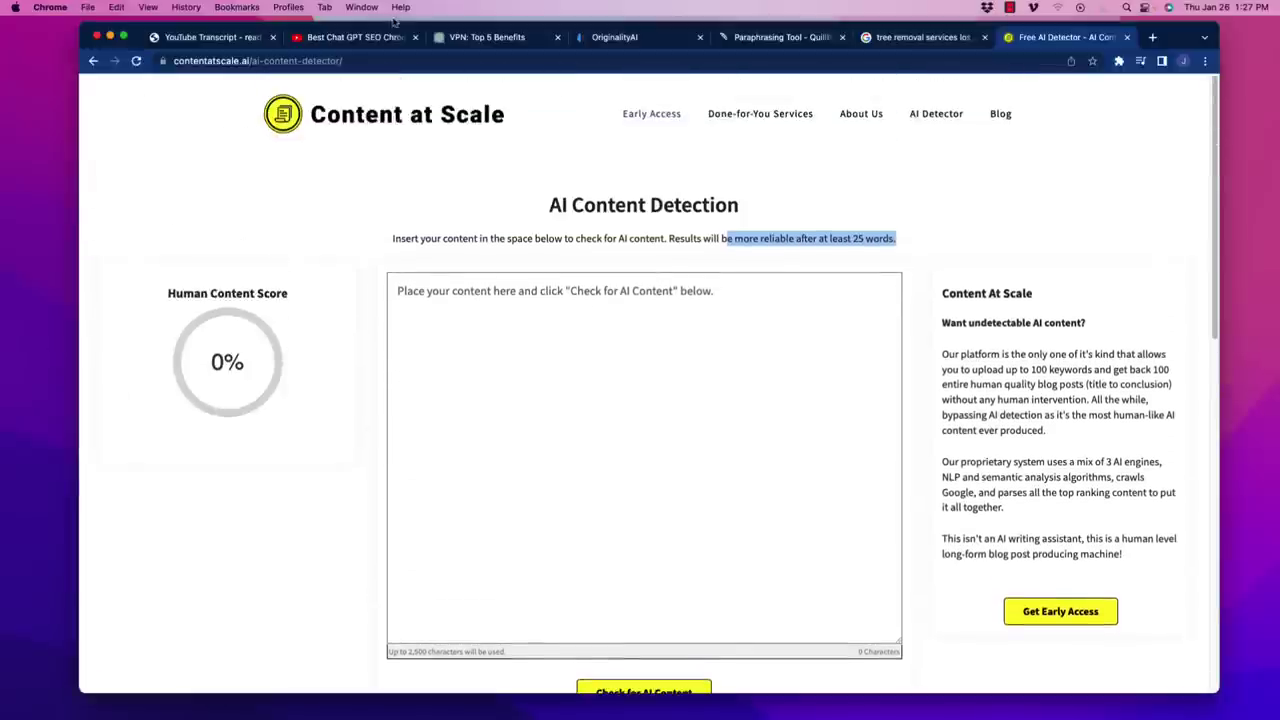
Turn off Plagiarism Check and run an AI-only scan, scoring 98% AI and 2% Original
left_click(614, 38)
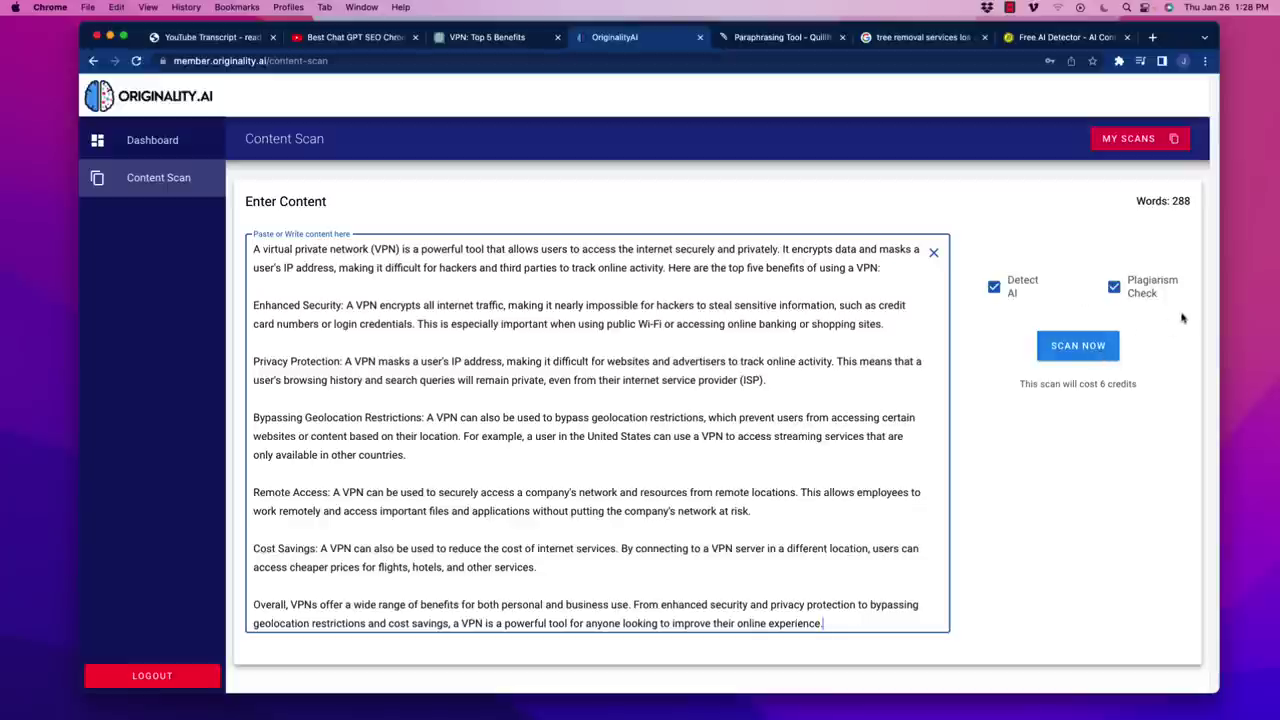
left_click(1120, 289)
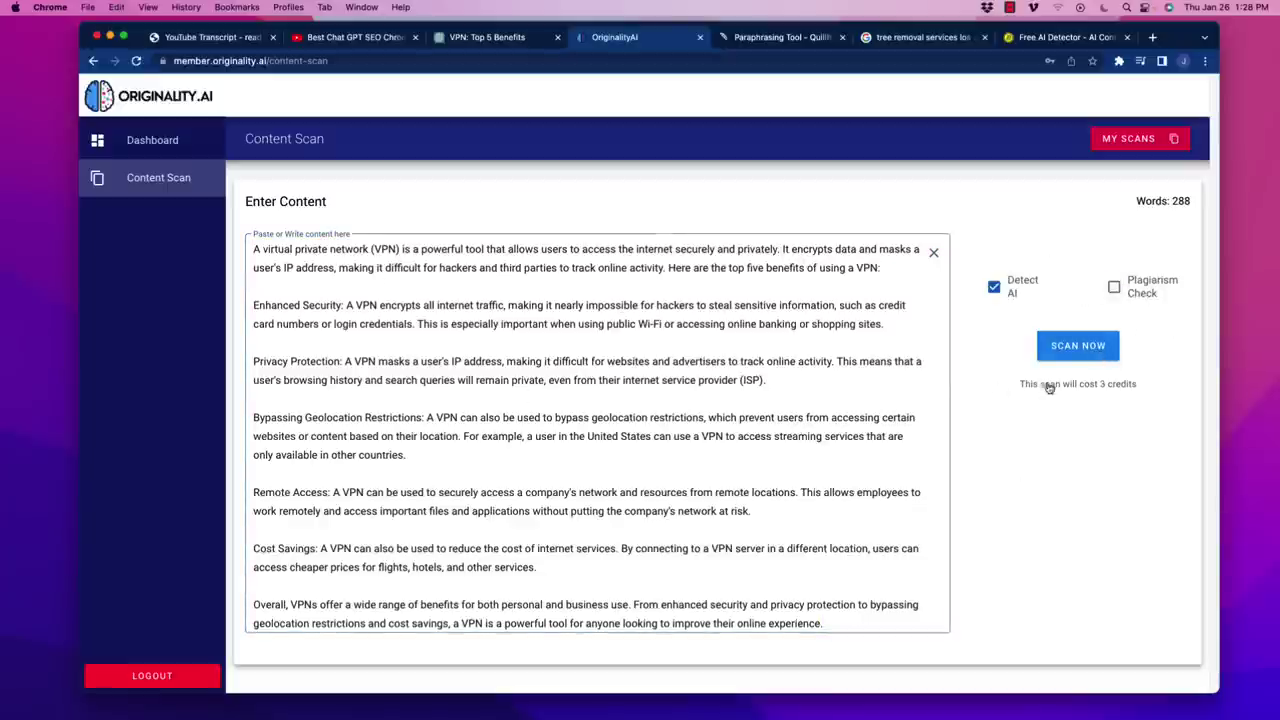
left_click(1080, 345)
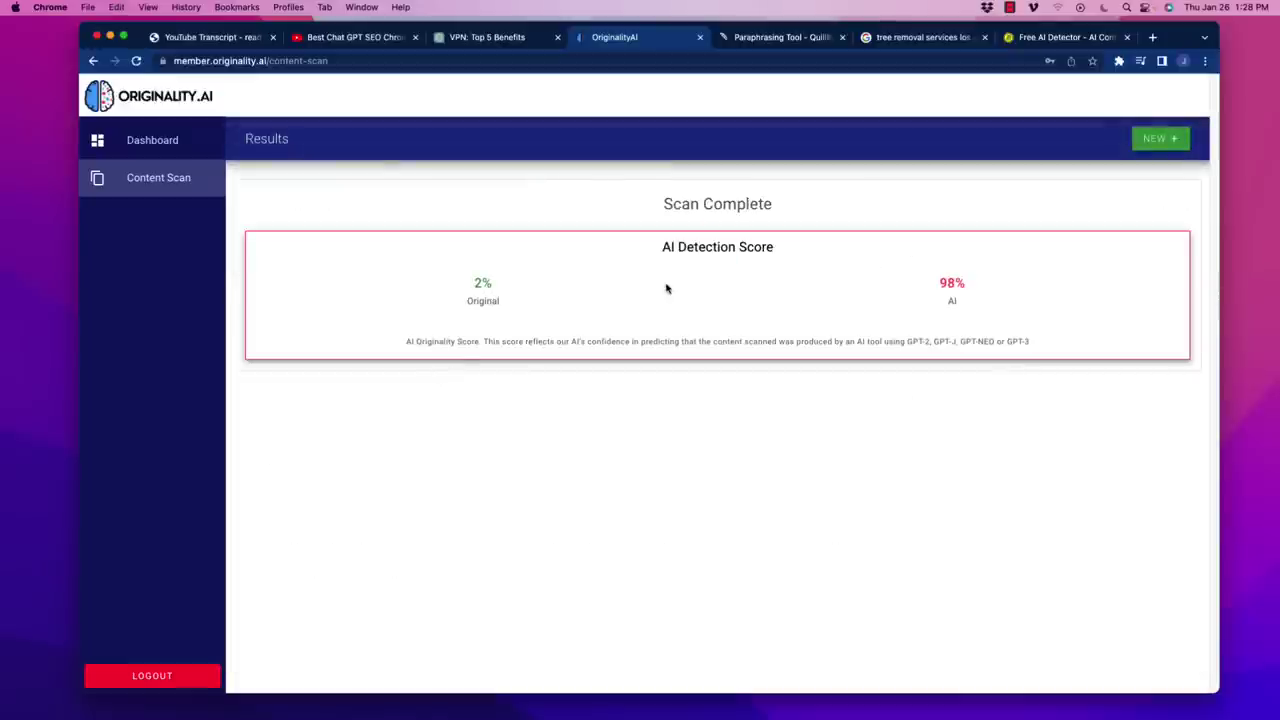
left_click_drag(665, 250, 786, 252)
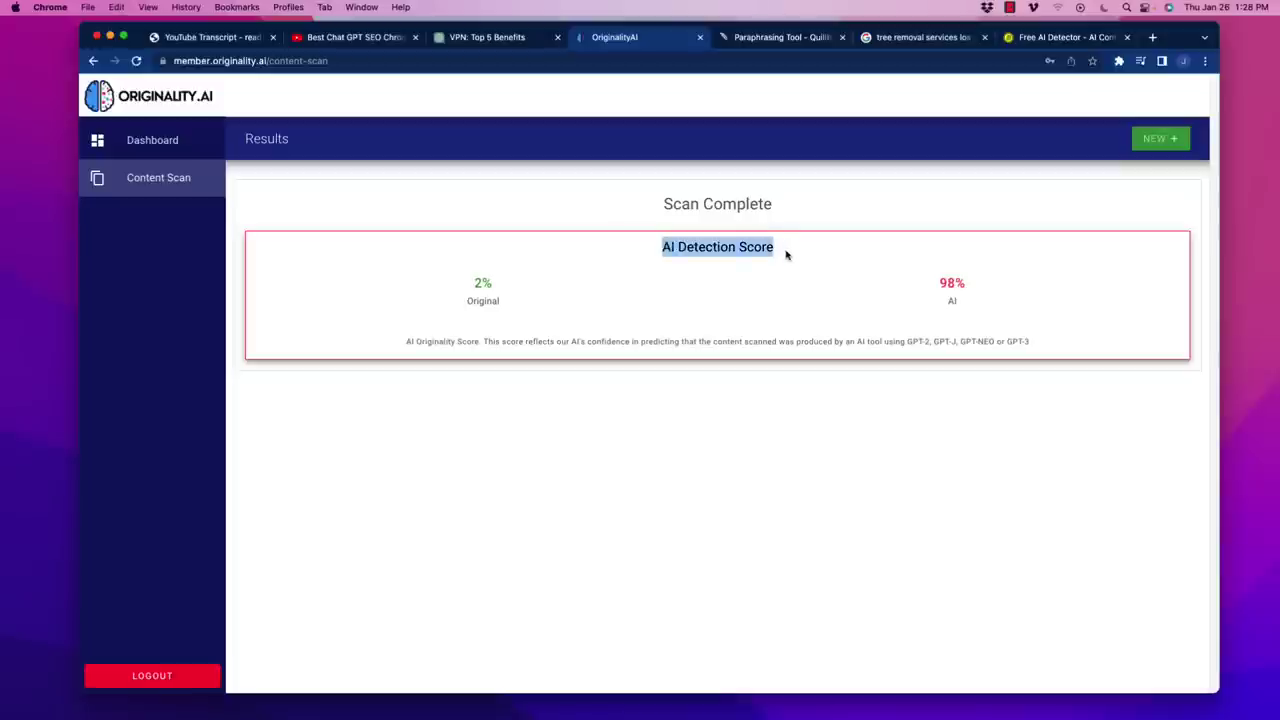
left_click(935, 281)
left_click_drag(935, 281, 983, 283)
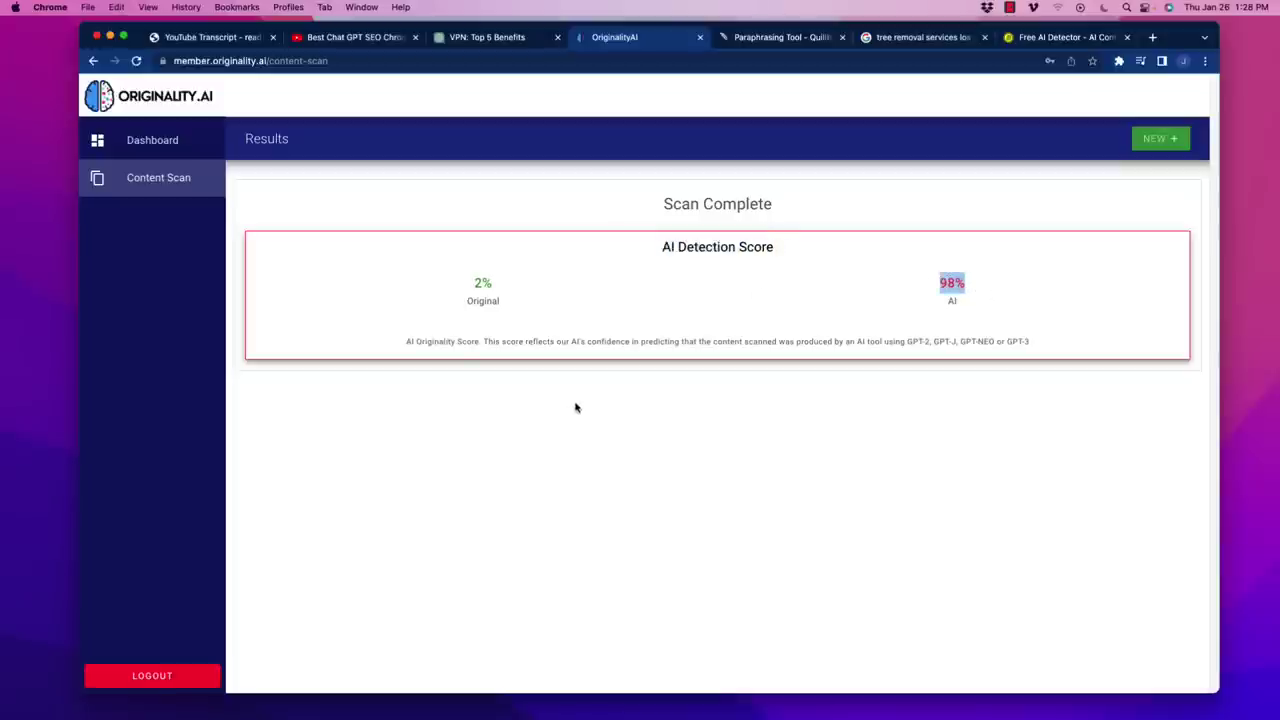
left_click_drag(938, 283, 986, 287)
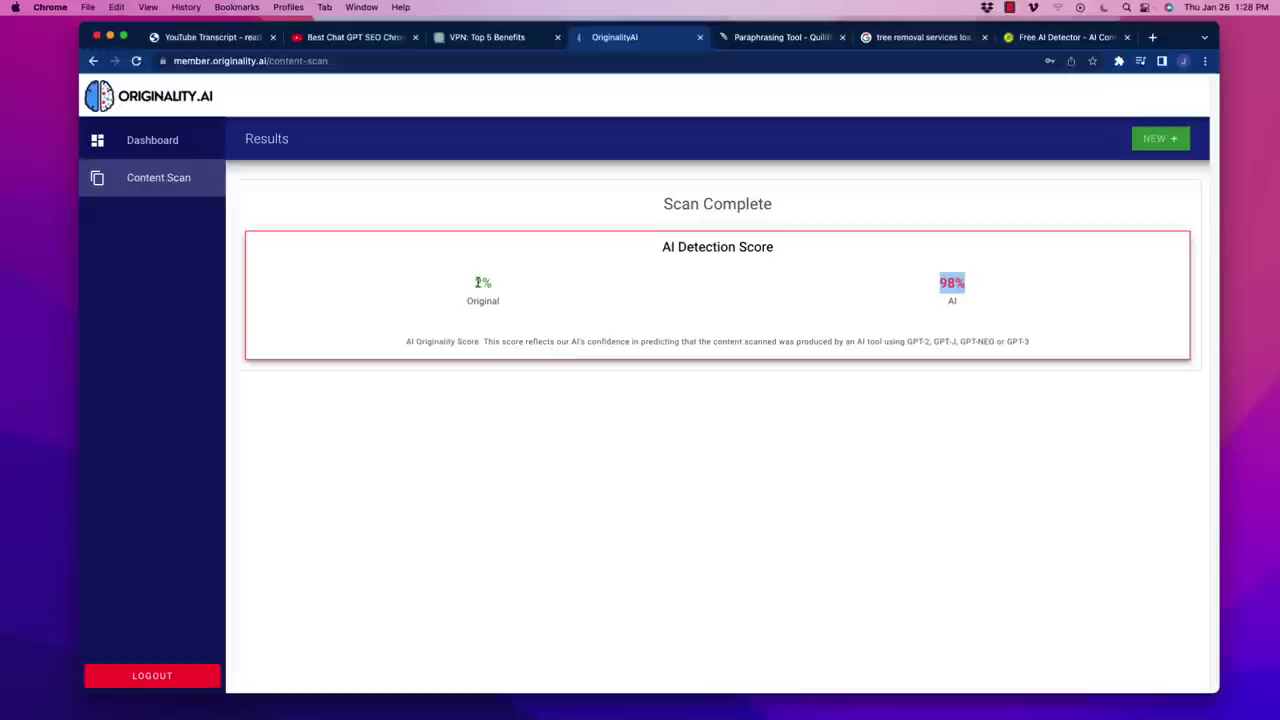
left_click_drag(659, 247, 790, 250)
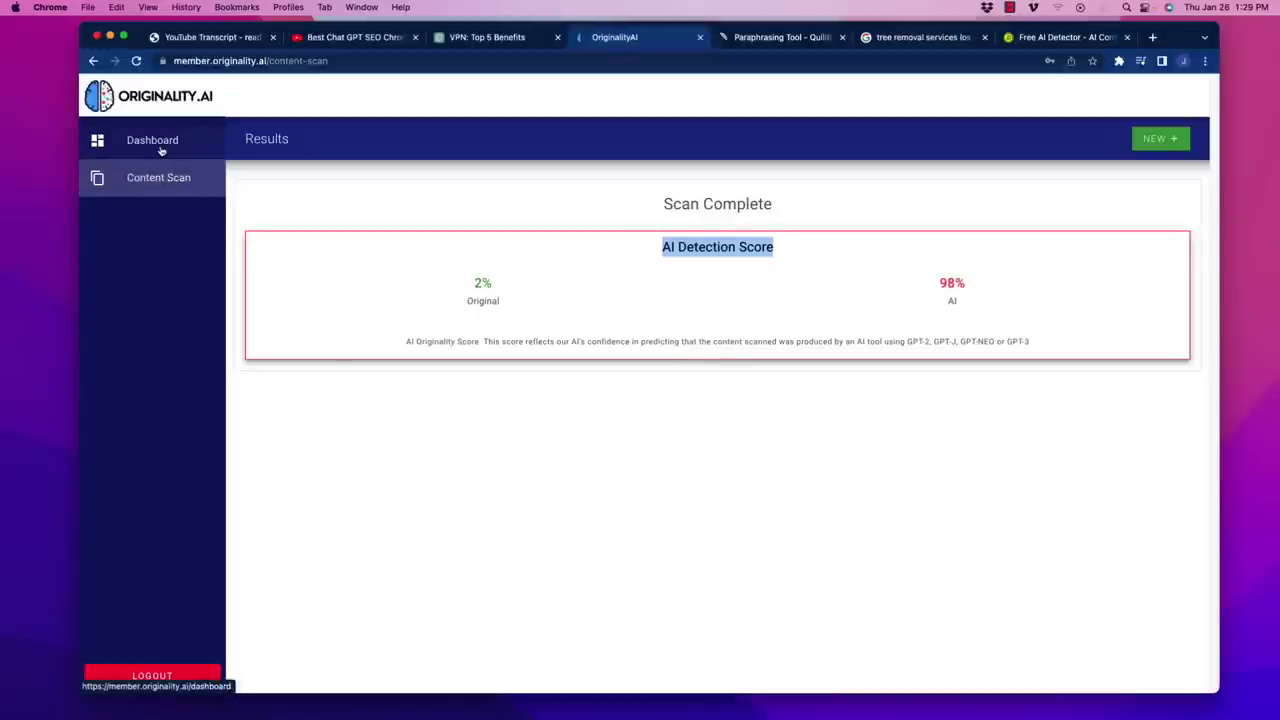
Paste the ChatGPT VPN article into QuillBot's Paraphraser as a 294-word Standard-mode input
key("super+3")
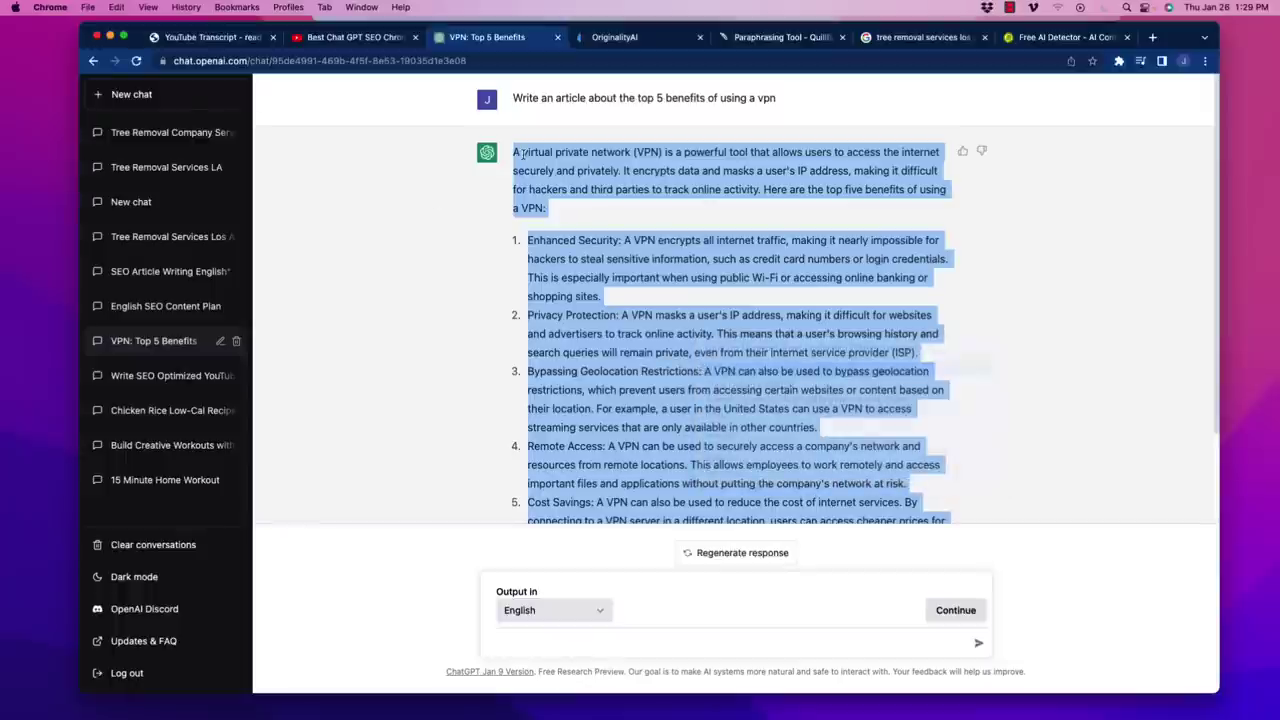
key("super+5")
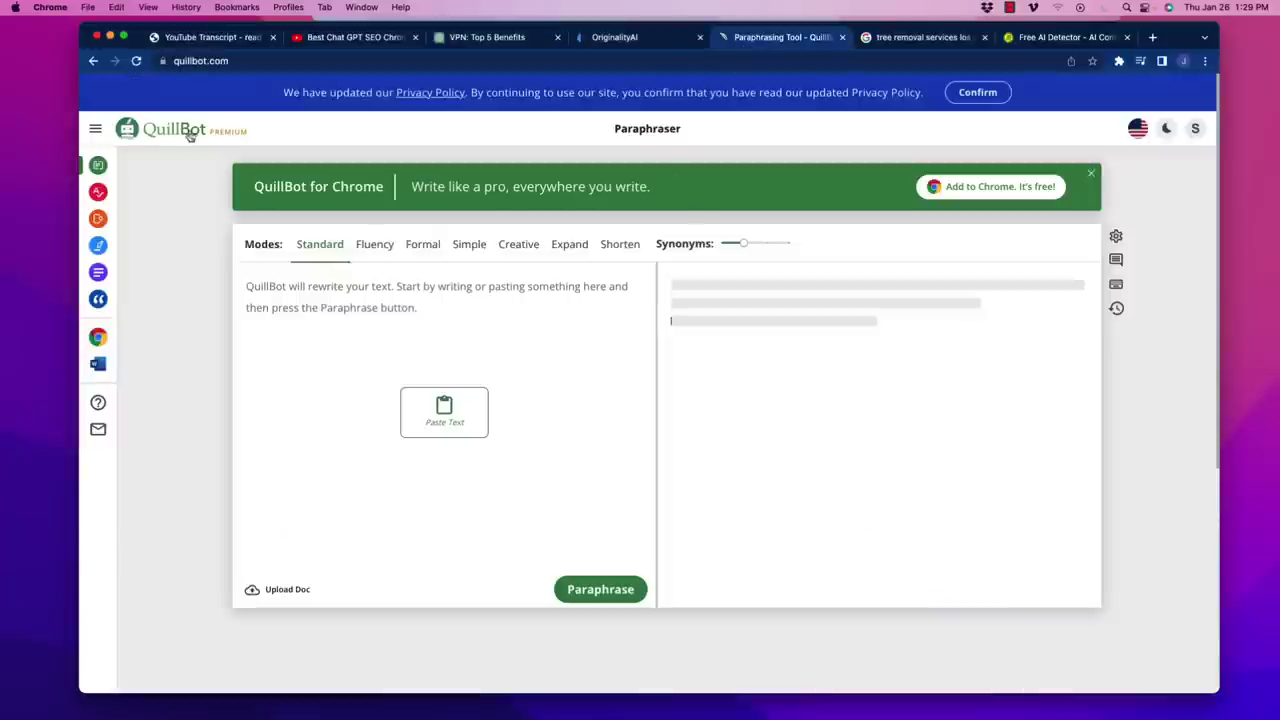
left_click(460, 418)
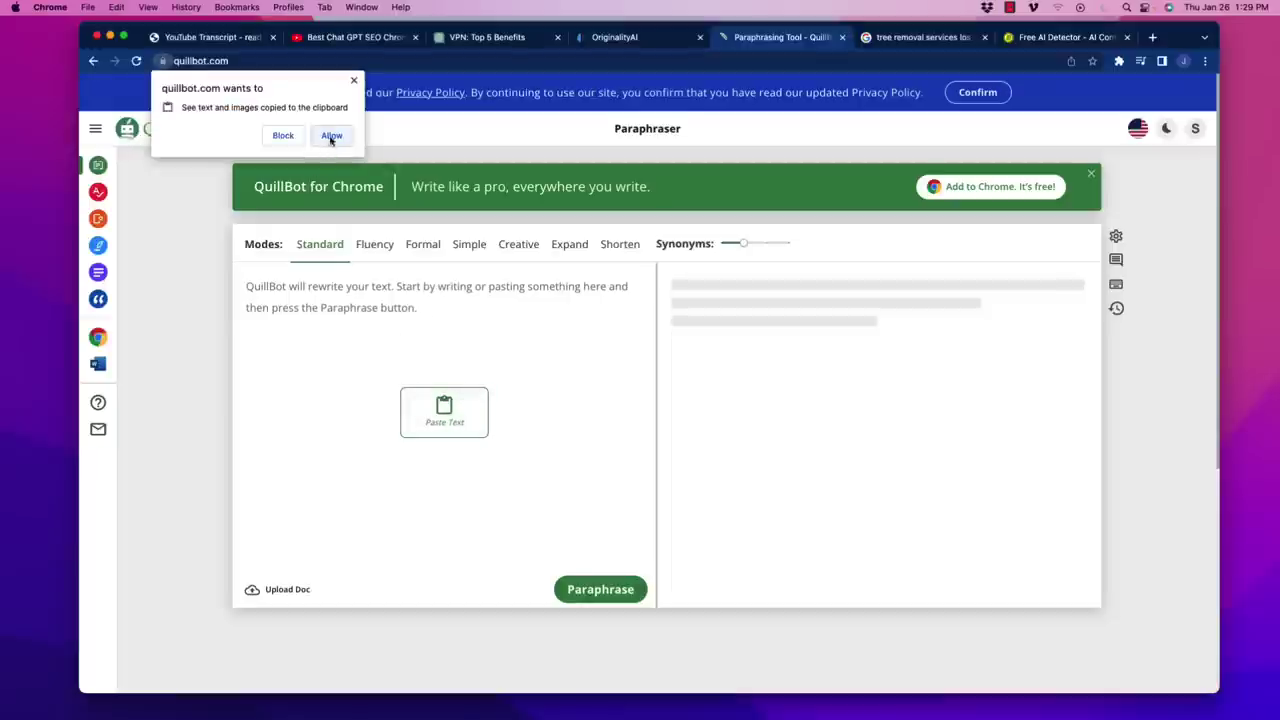
left_click(331, 136)
scroll(371, 443, "down", 10)
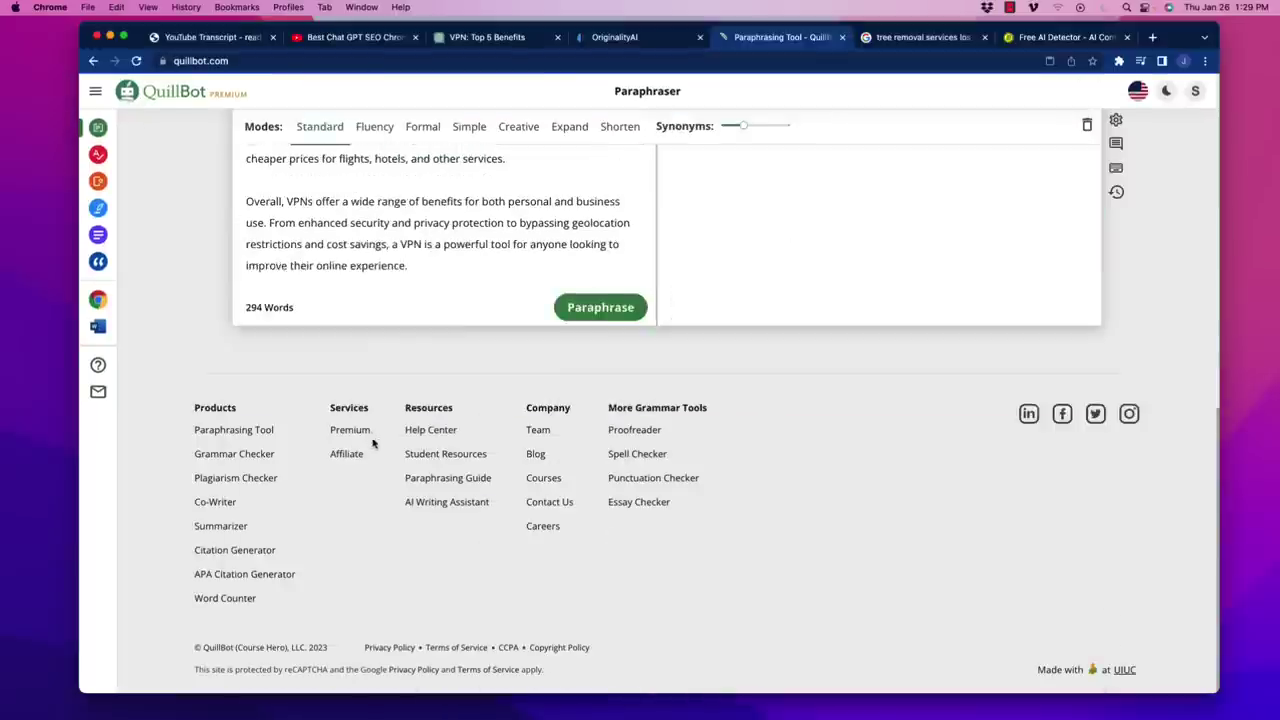
scroll(383, 440, "up", 10)
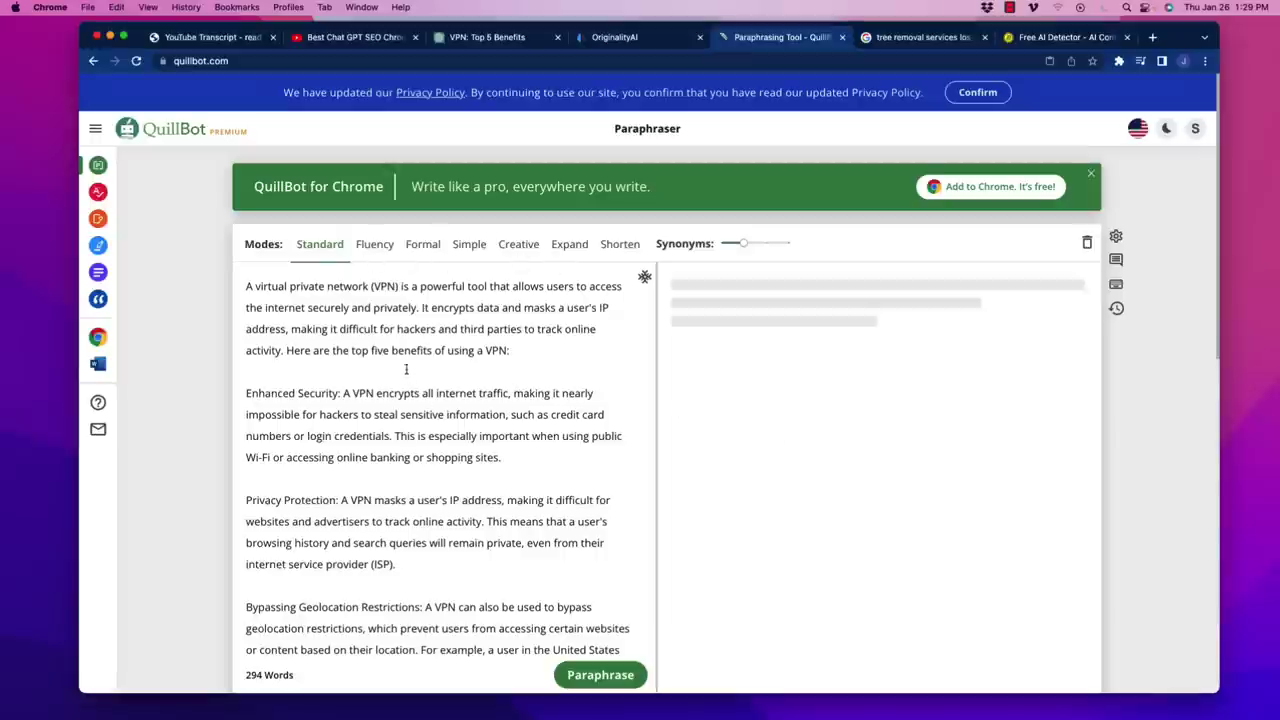
left_click(645, 40)
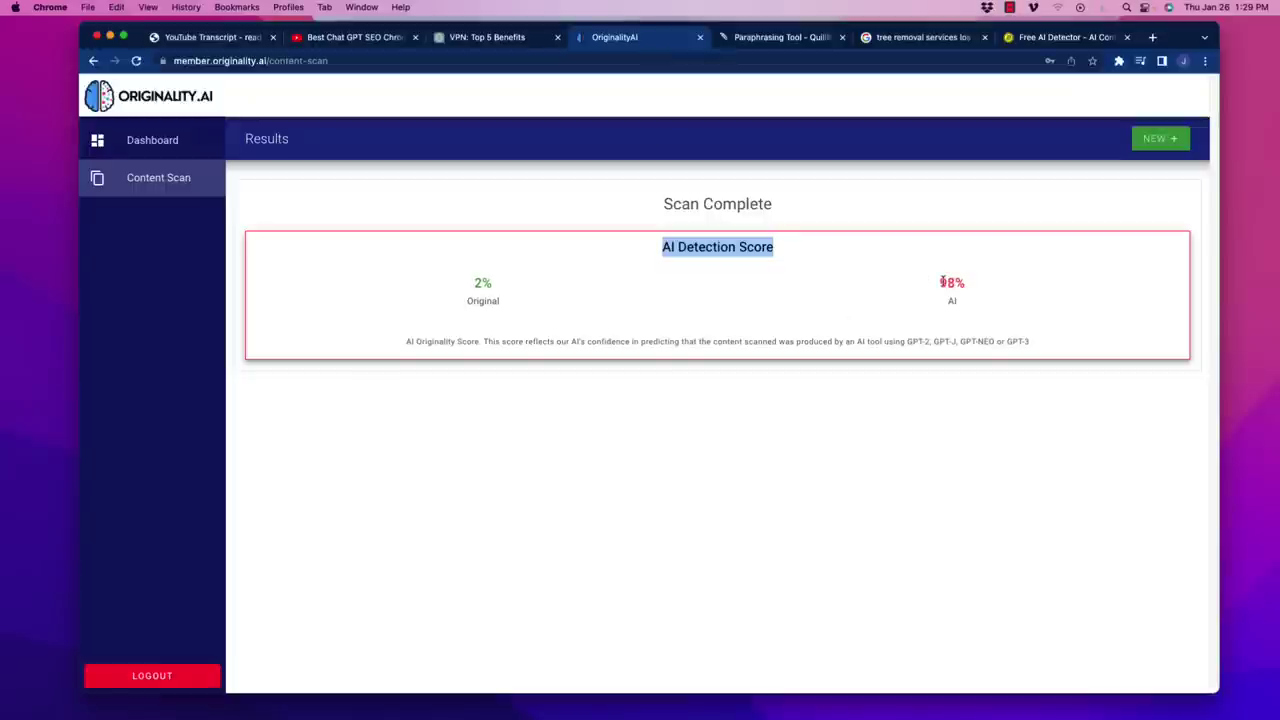
left_click(769, 38)
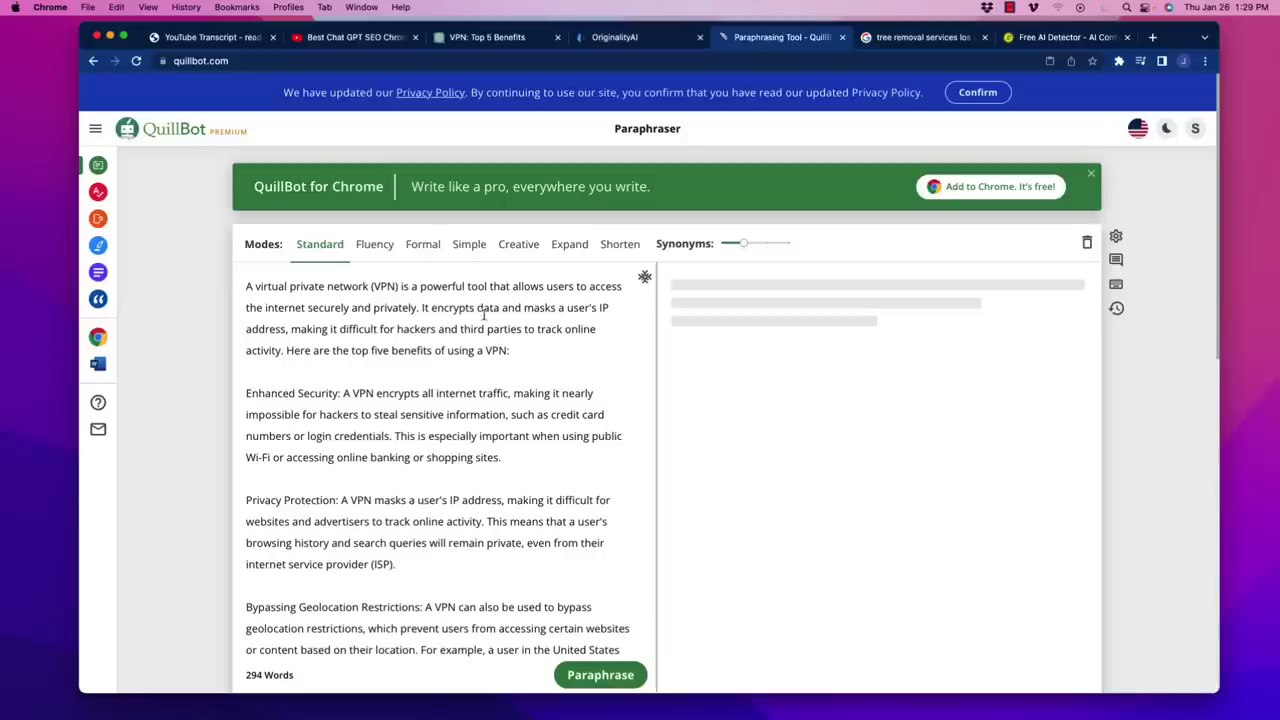
Paraphrase the article in Formal mode and copy the 292-word rewrite
left_click(424, 246)
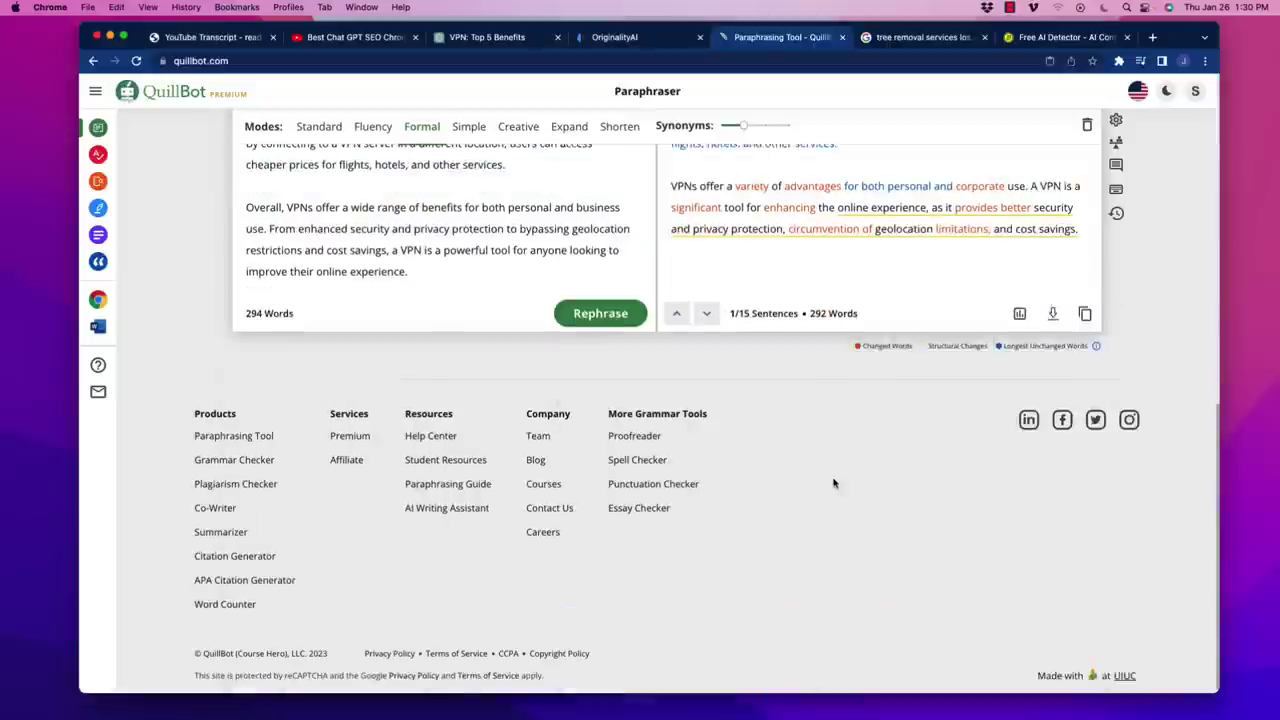
scroll(834, 480, "down", 10)
scroll(874, 573, "up", 3)
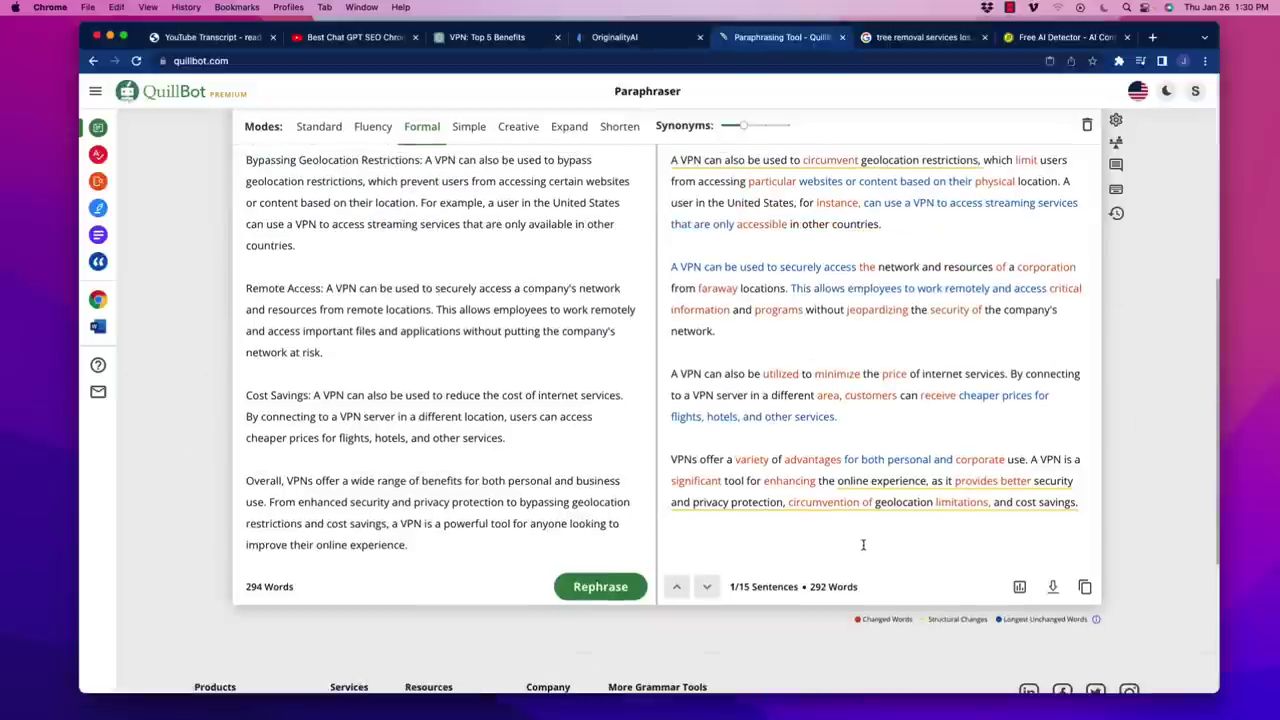
left_click(1085, 588)
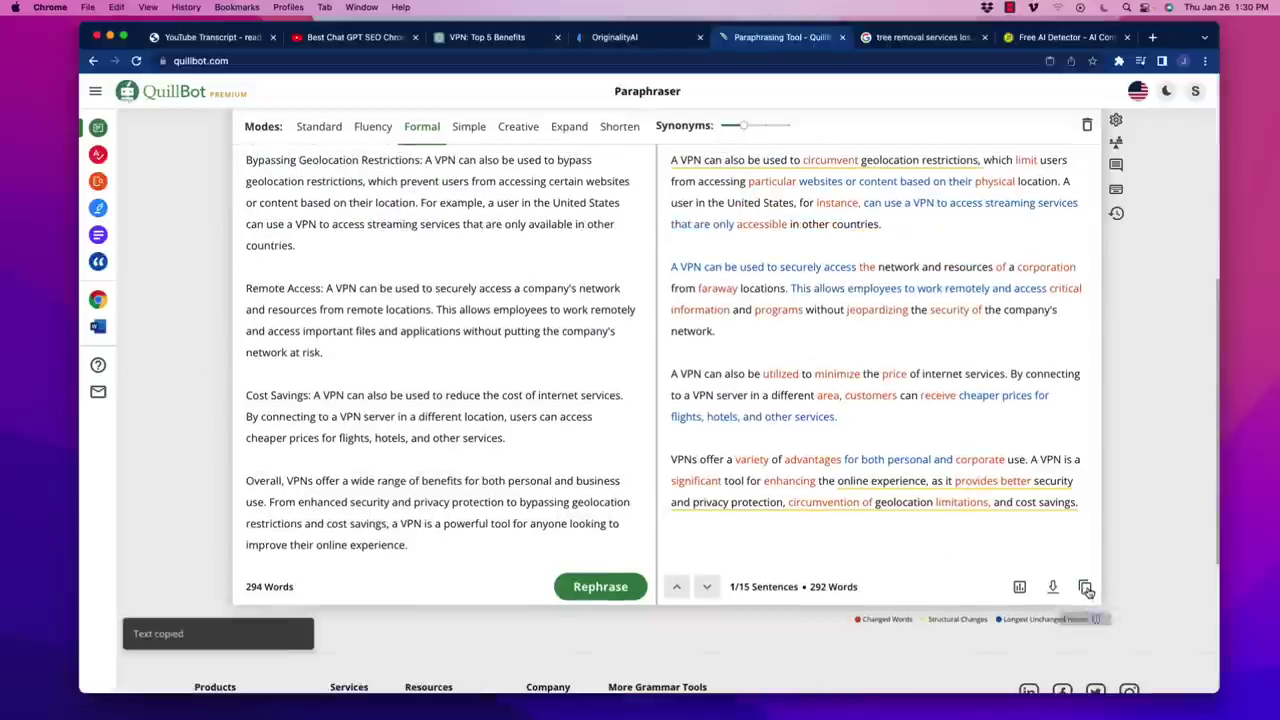
Run a new Originality.AI scan on the Formal-mode rewrite, which scores only 10% Original
left_click(660, 40)
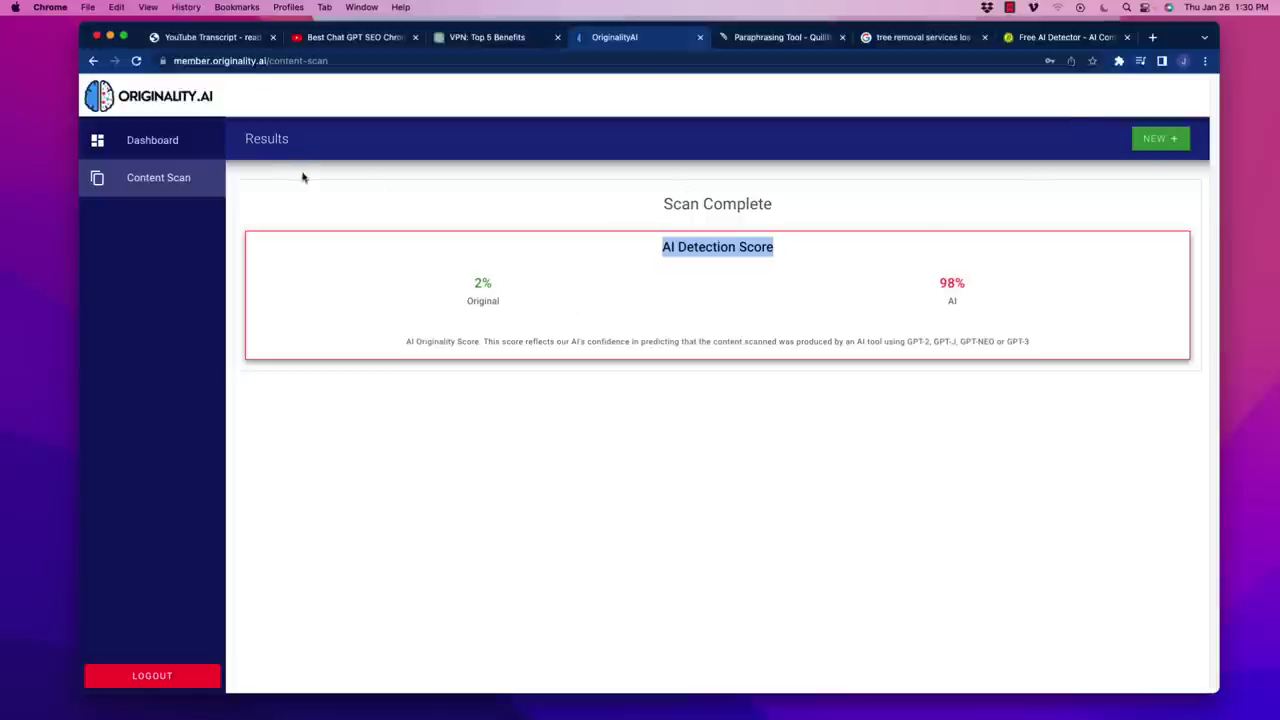
left_click(1155, 139)
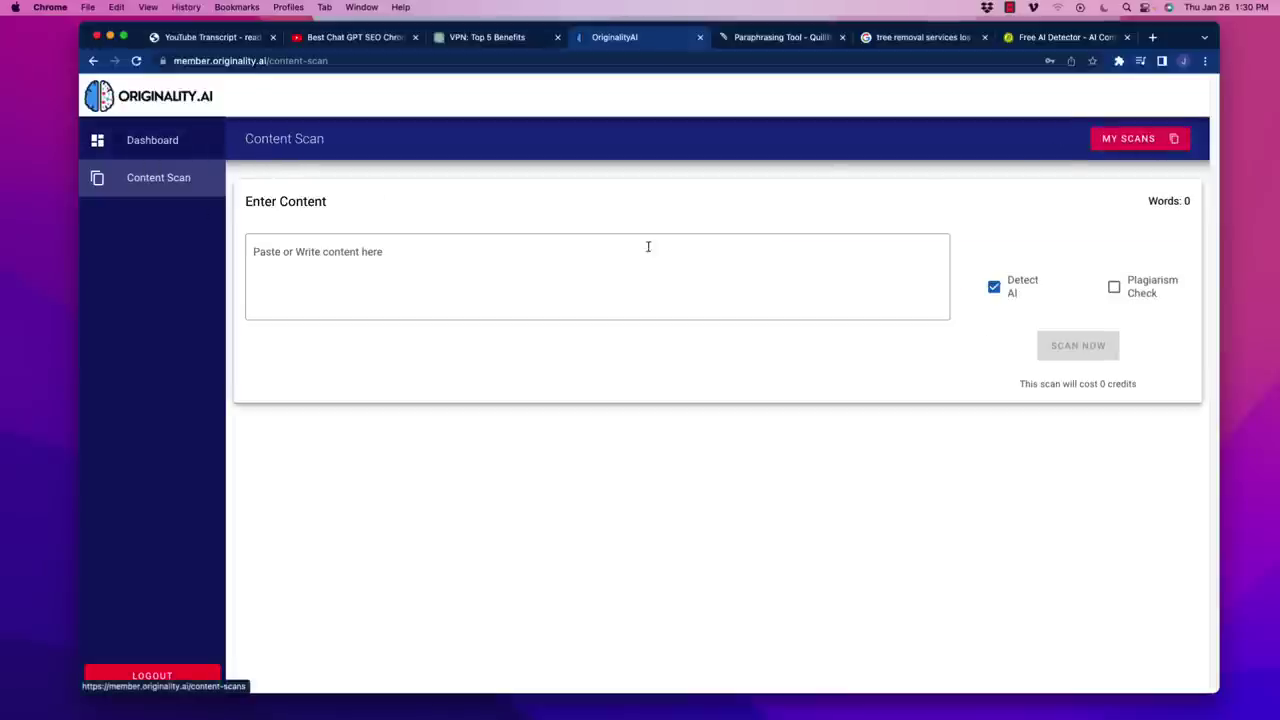
key("super+v")
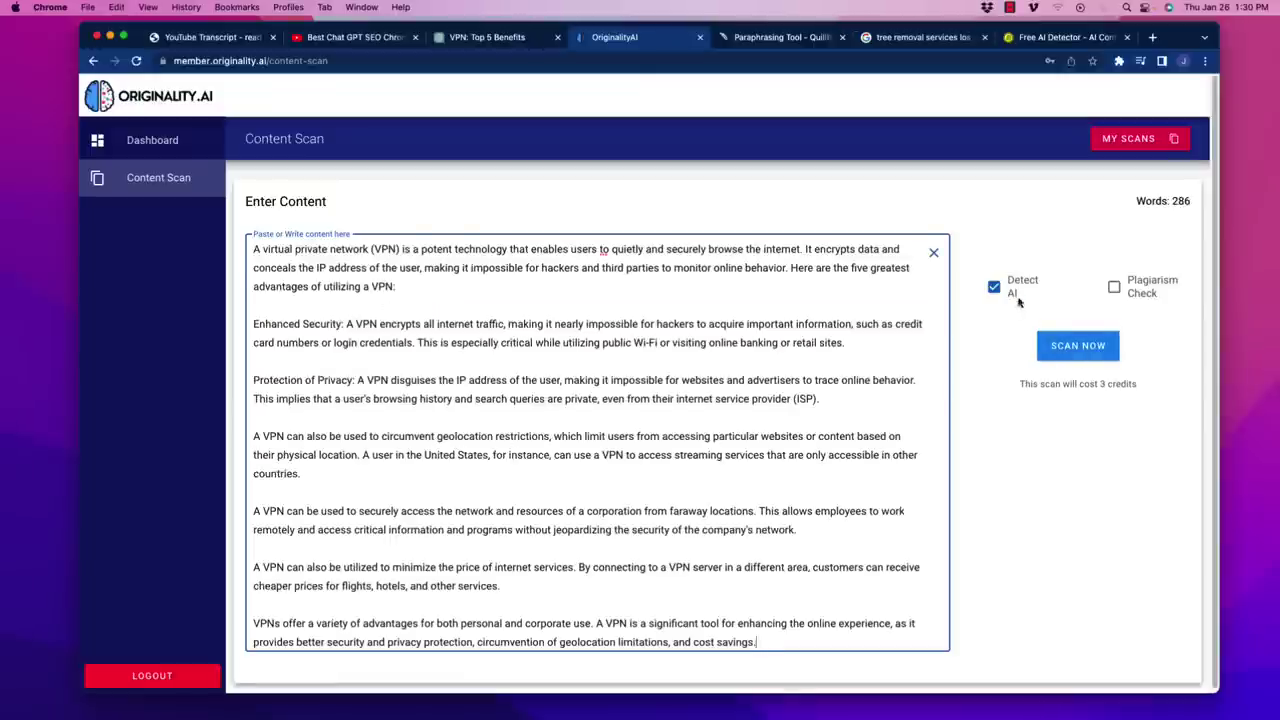
left_click(1057, 347)
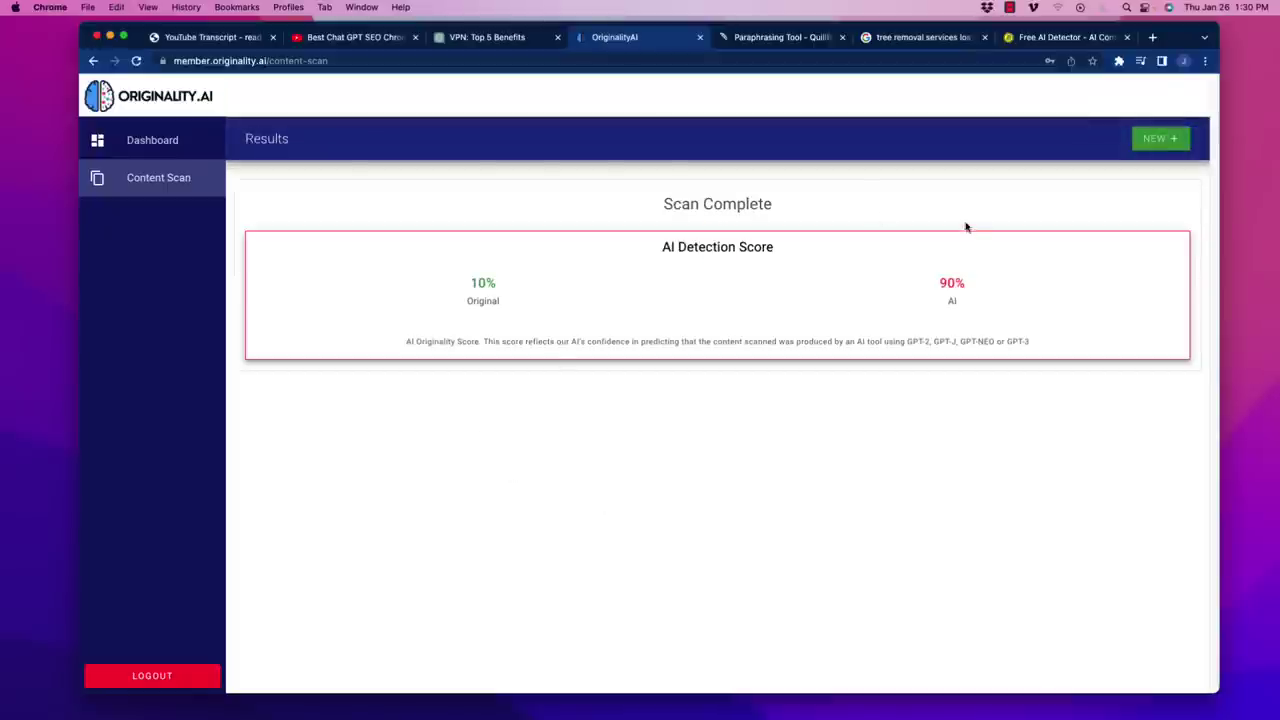
left_click_drag(471, 282, 510, 286)
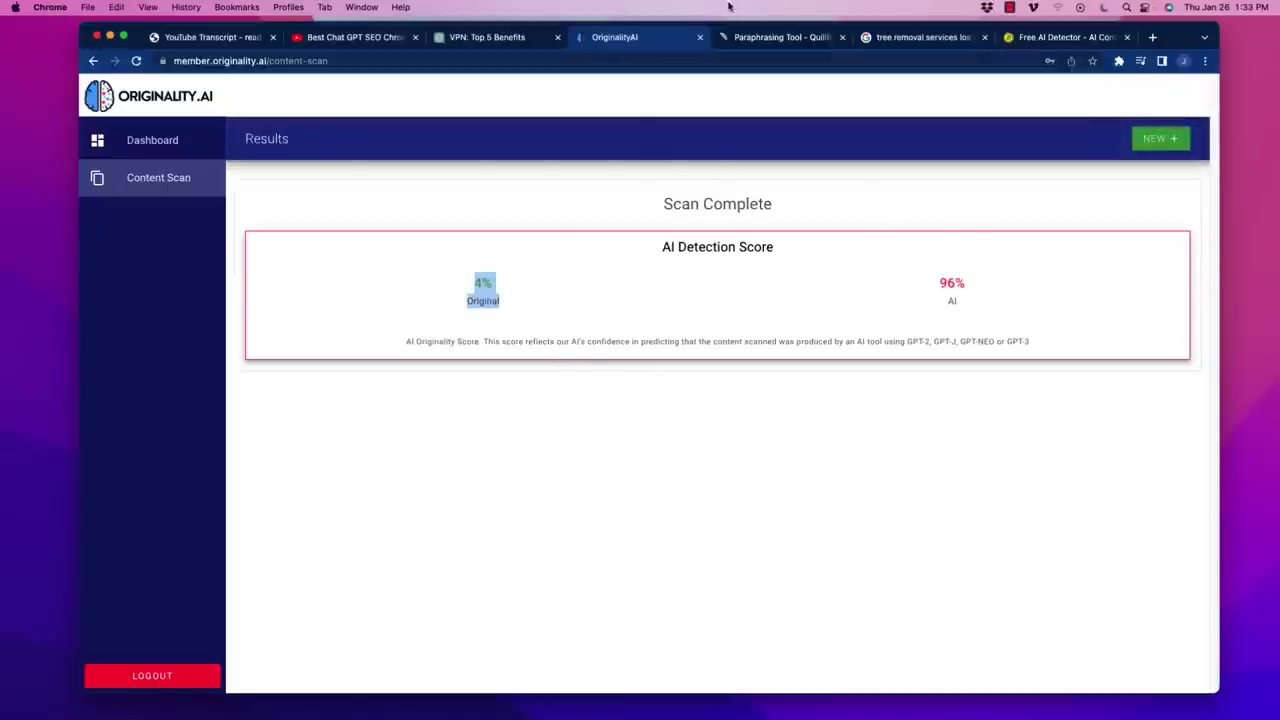
Replace QuillBot's input text with the Formal-mode rewrite
left_click(772, 40)
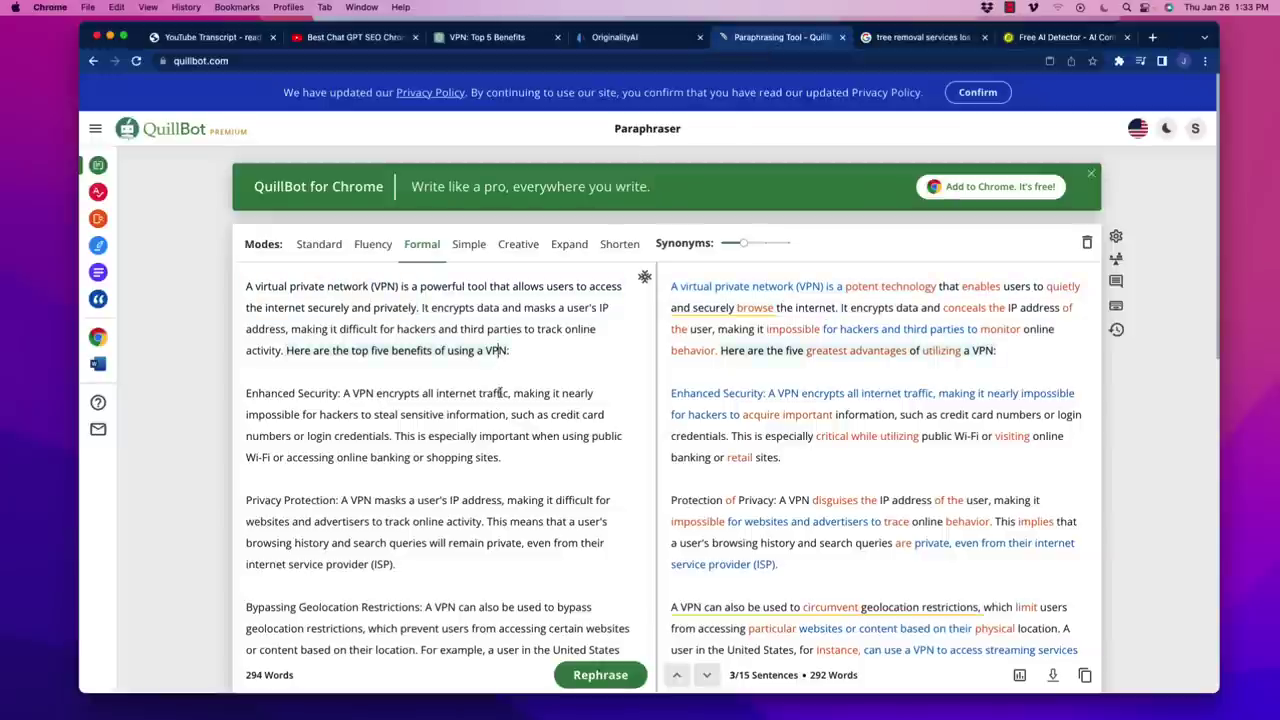
key("super+a")
key("super+v")
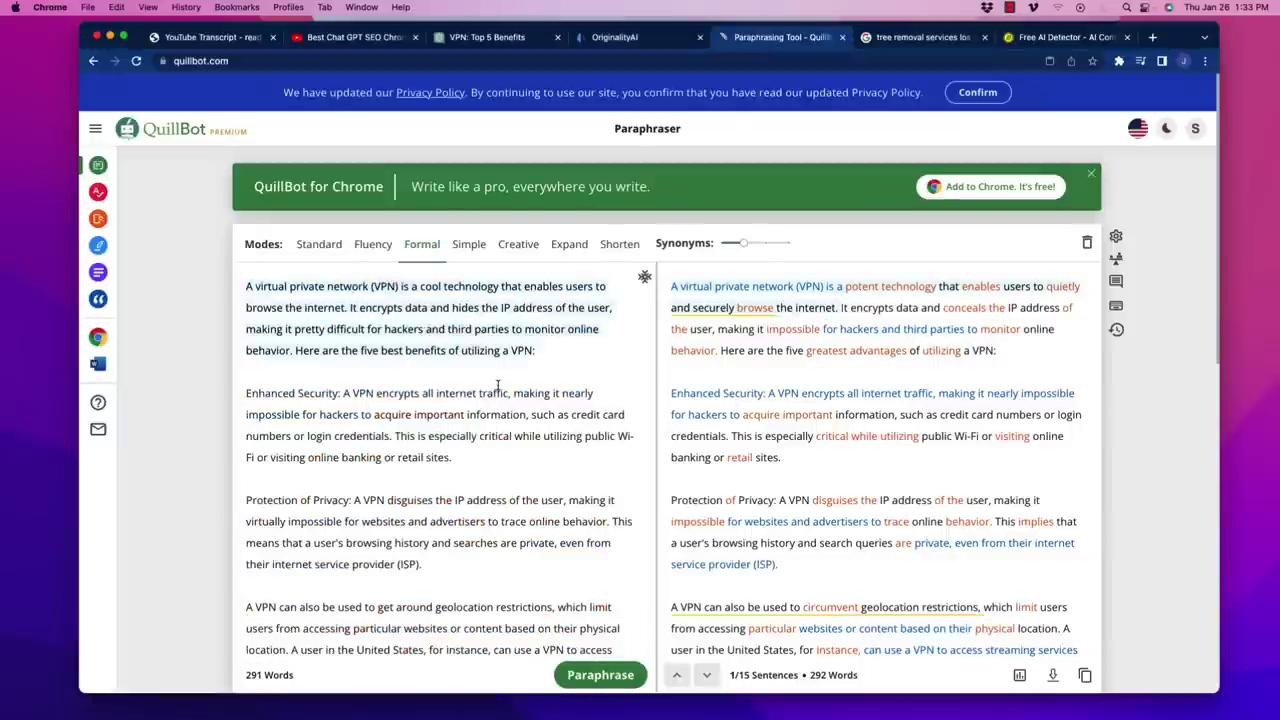
Raise Synonyms one step, paraphrase in Creative mode, and copy the 309-word output
left_click(757, 247)
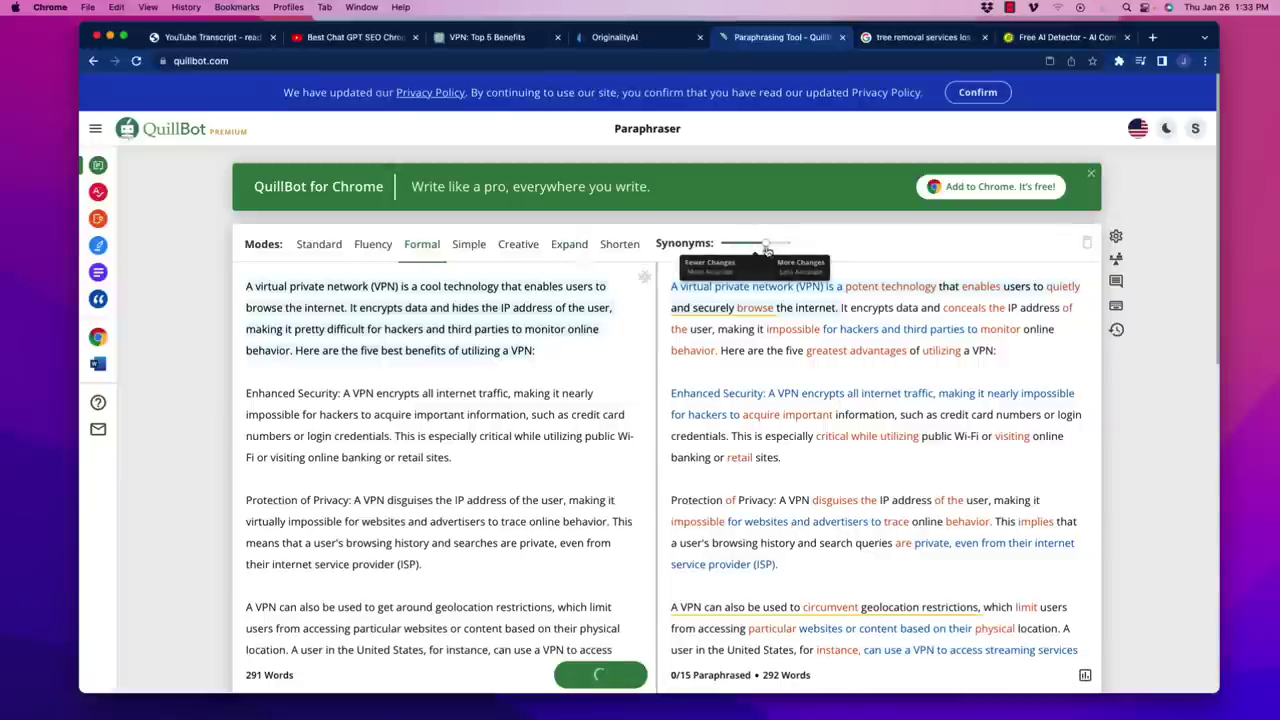
left_click(518, 244)
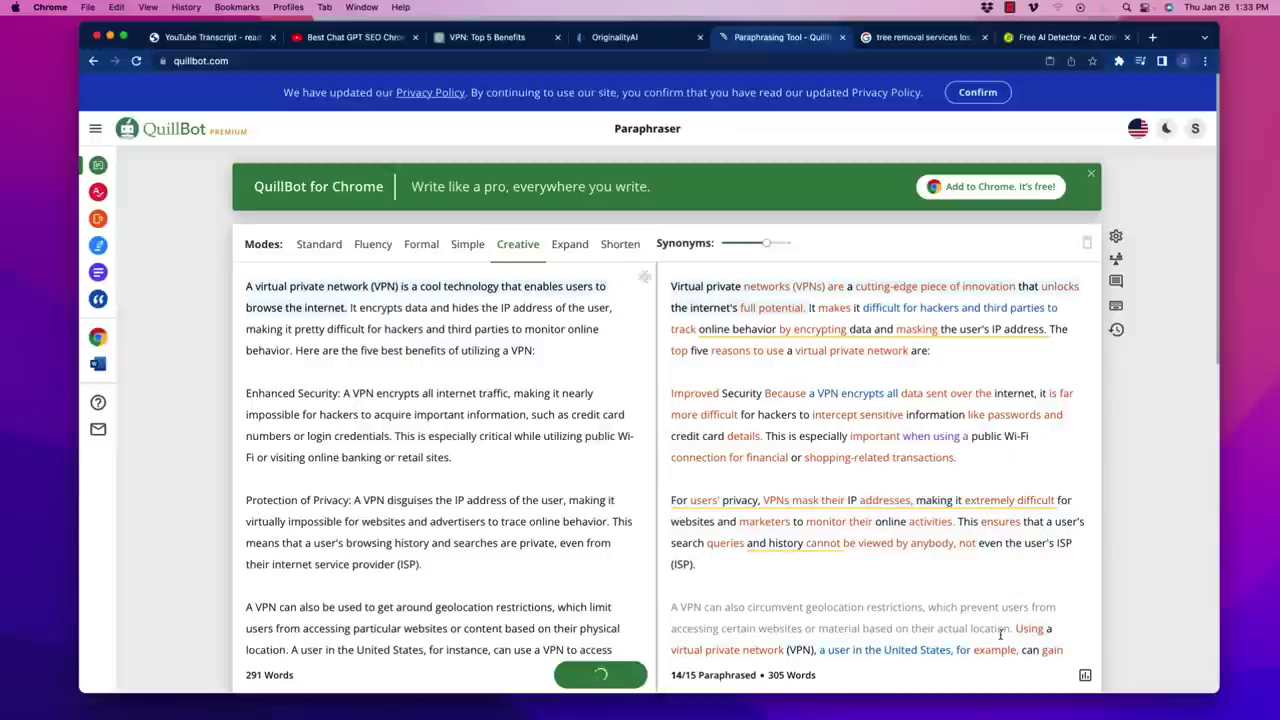
scroll(999, 633, "down", 5)
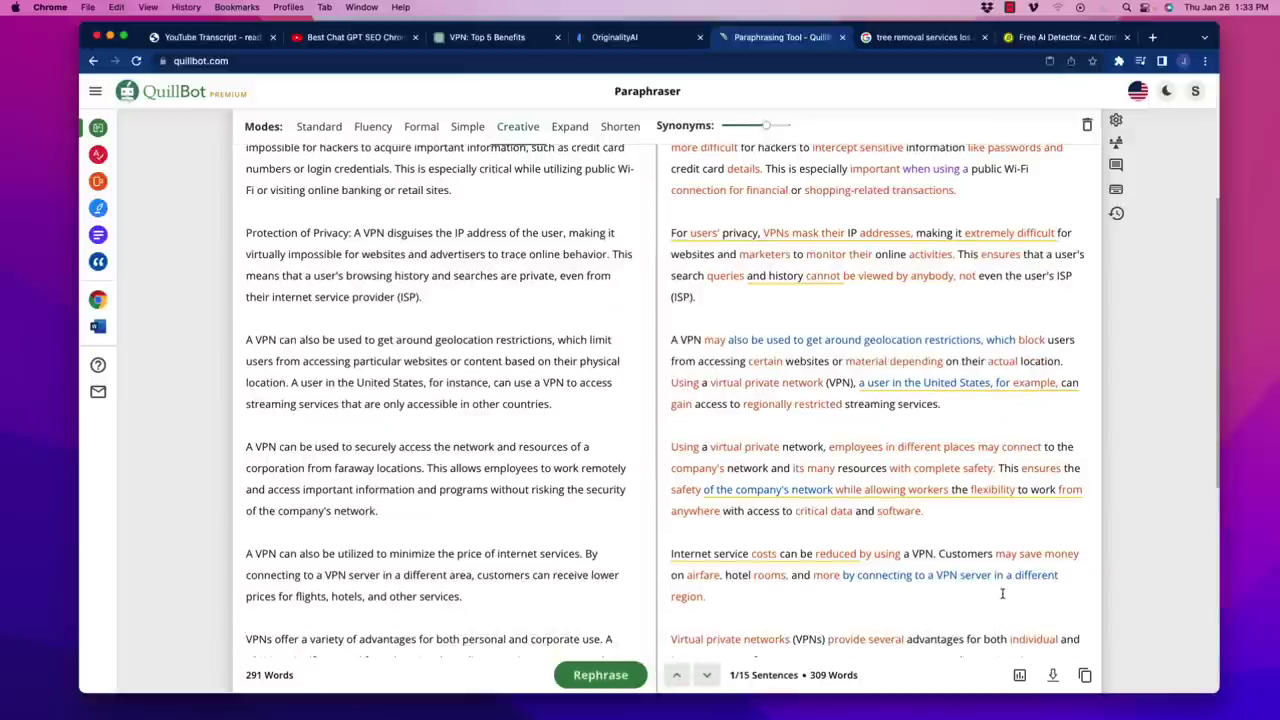
left_click(1085, 676)
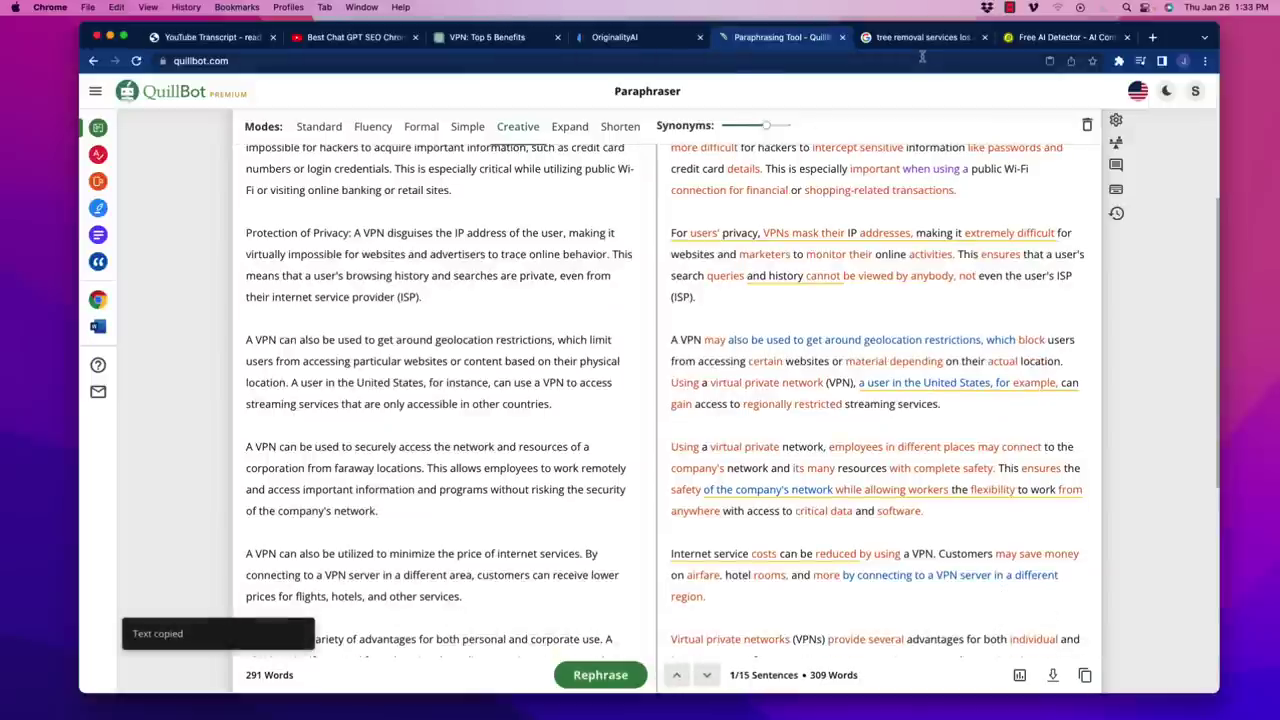
Submit the Creative-mode rewrite as a new Originality.AI scan
left_click(615, 37)
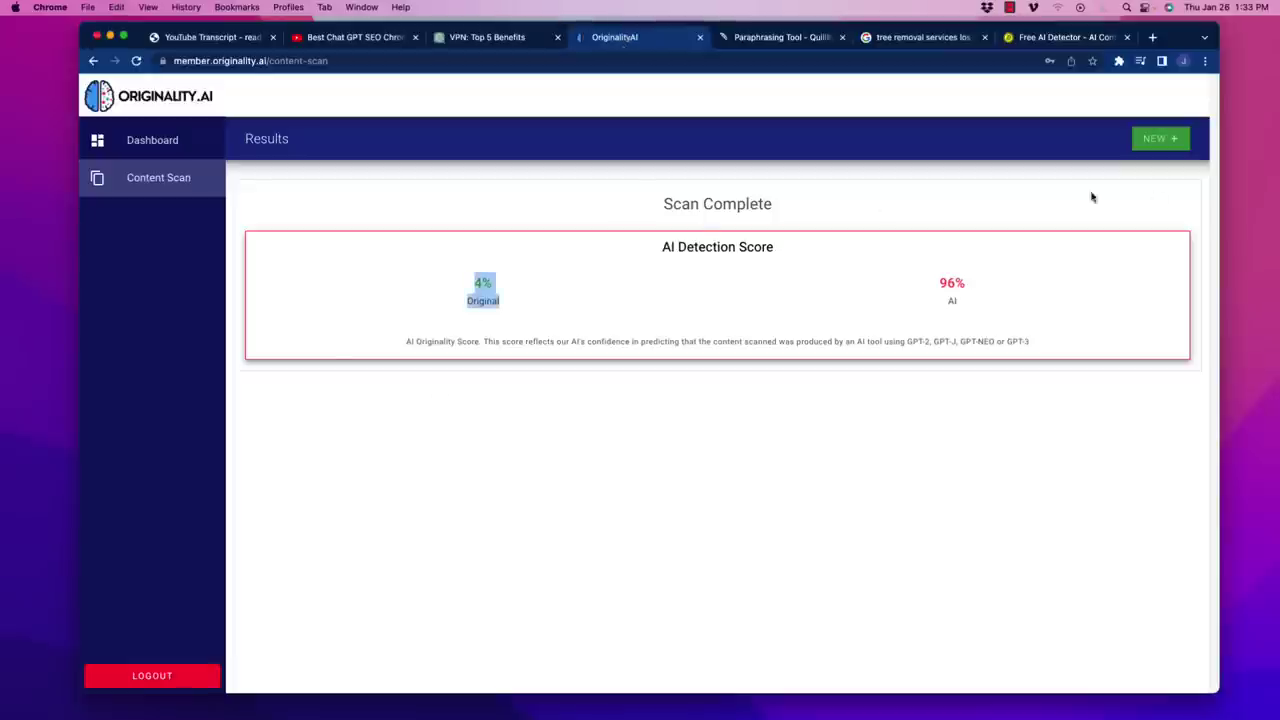
left_click(1150, 138)
left_click(600, 302)
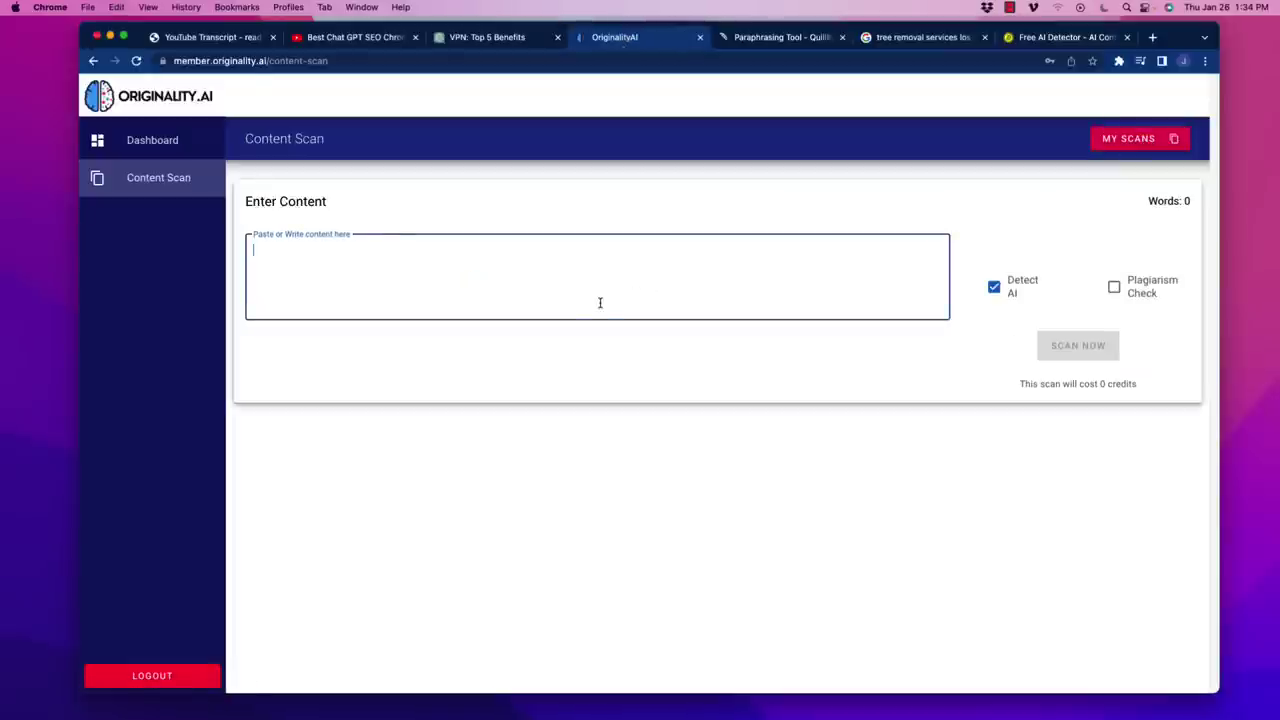
key("super+v")
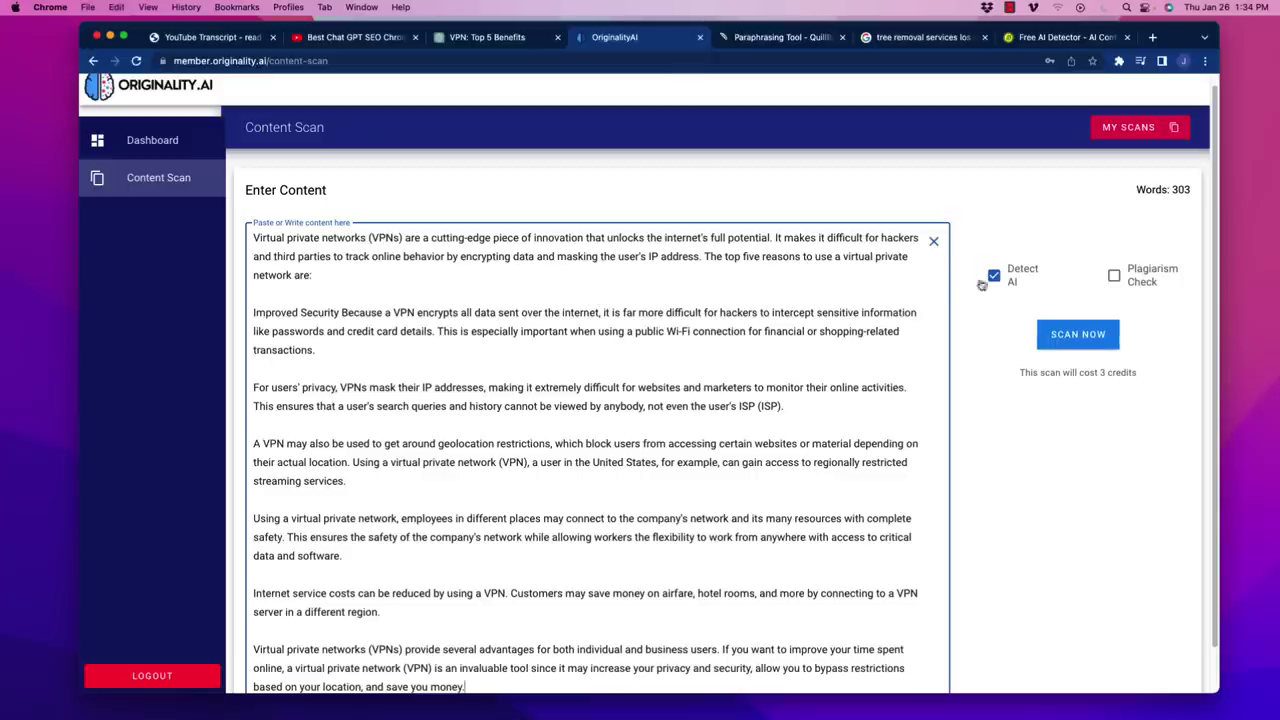
left_click(1078, 336)
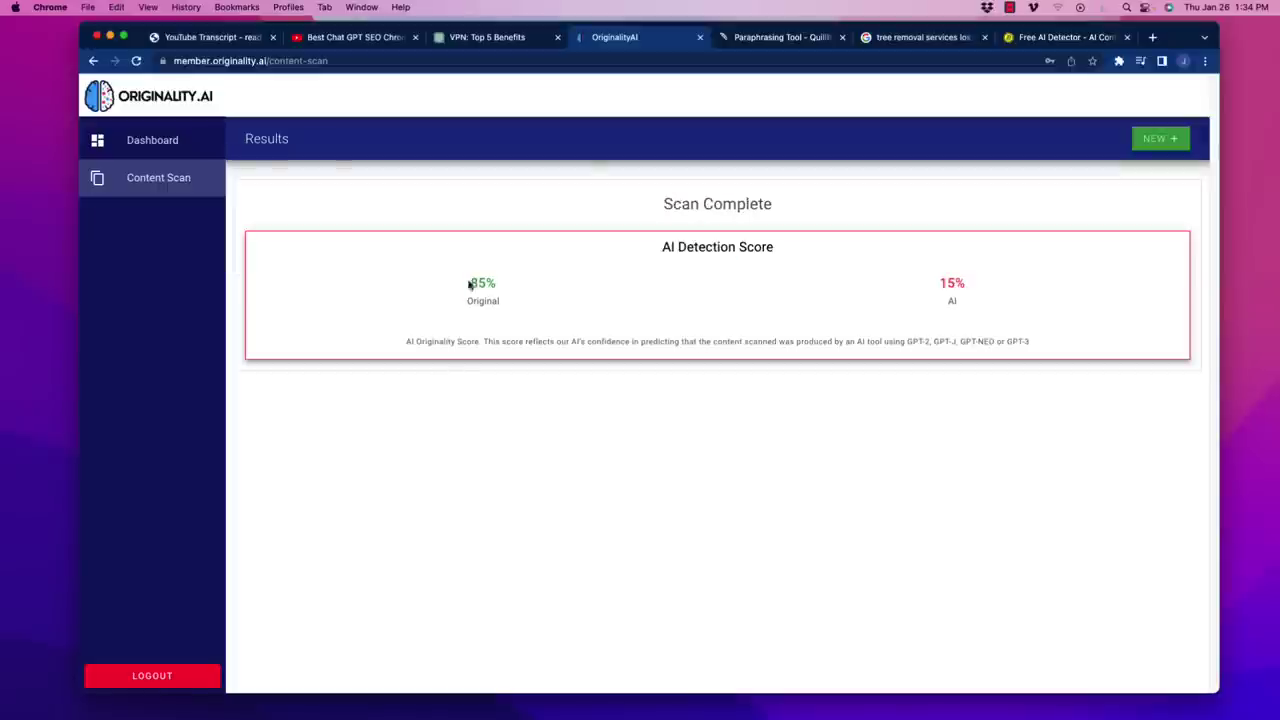
Highlight the resulting 85% Original and 15% AI scores
left_click_drag(462, 283, 514, 292)
right_click(513, 286)
left_click(528, 295)
left_click(512, 284)
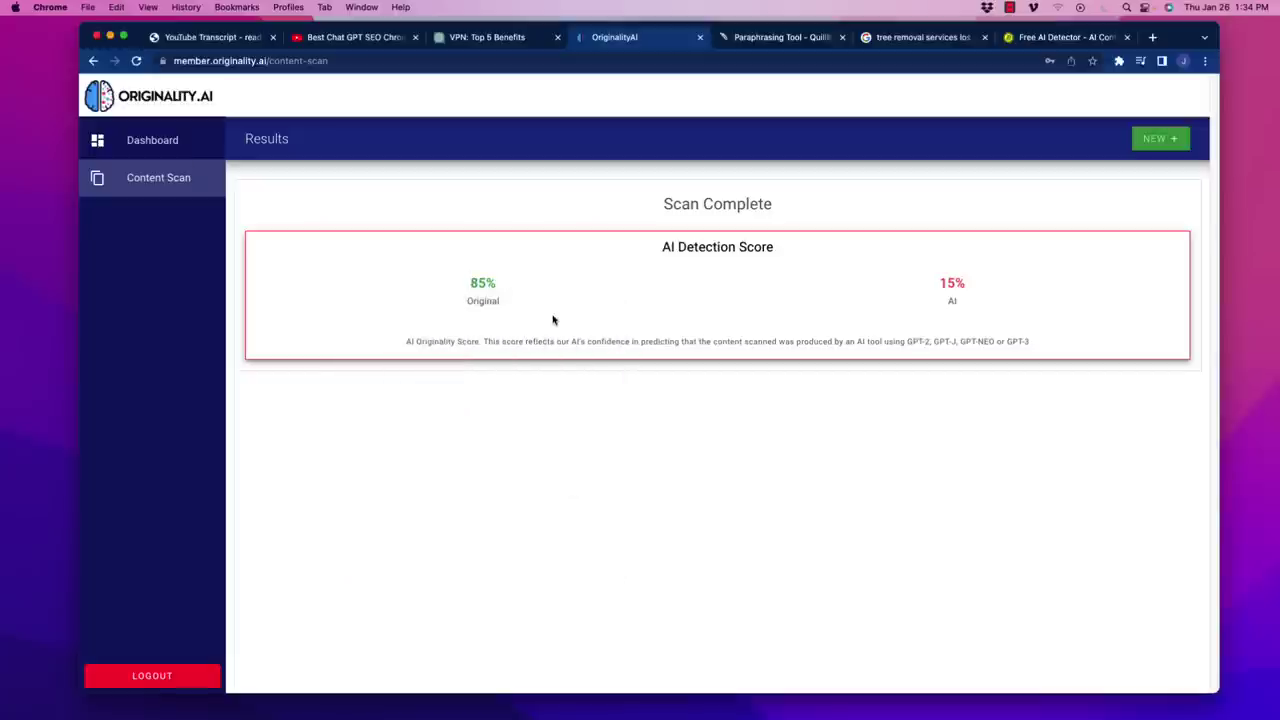
left_click_drag(941, 286, 976, 312)
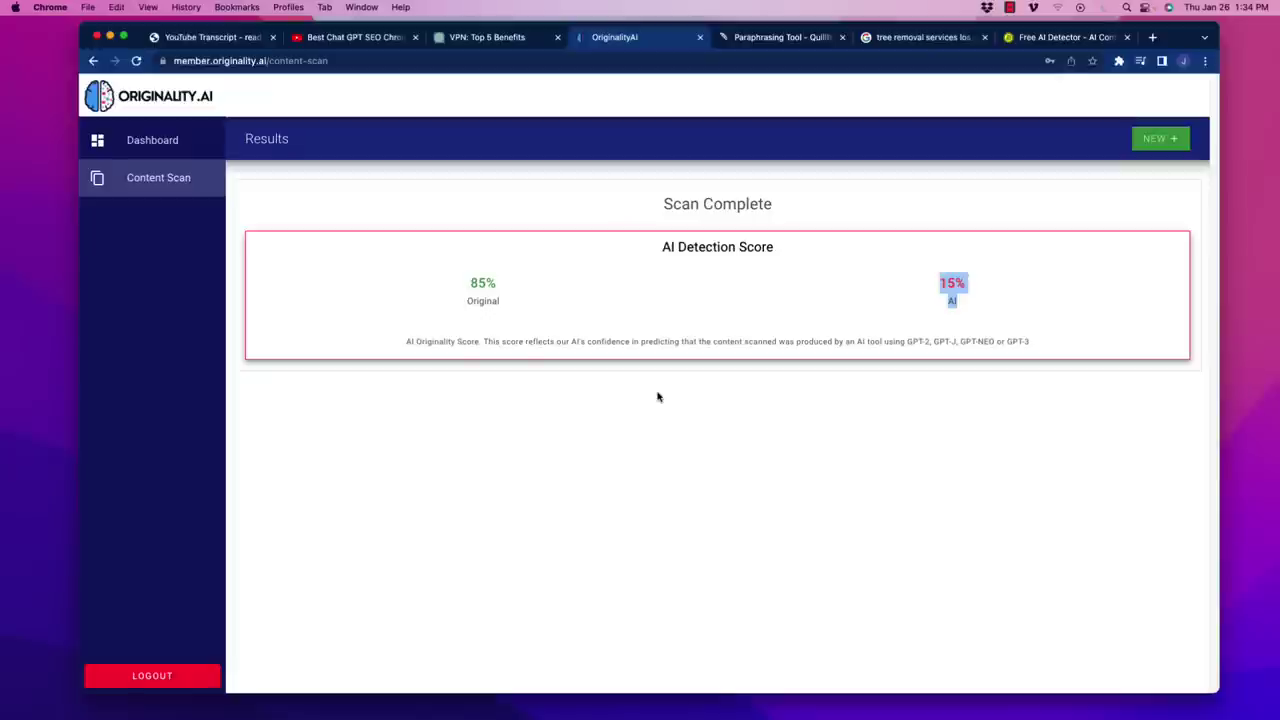
left_click_drag(468, 278, 501, 308)
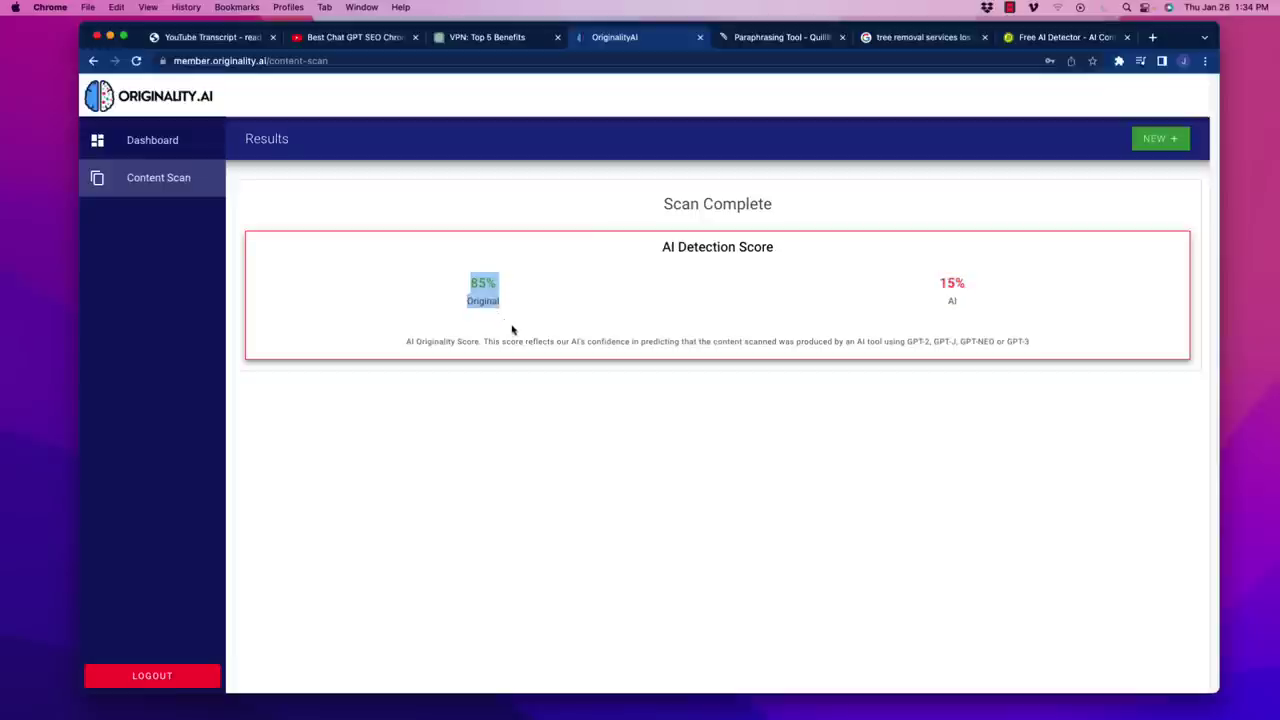
Compare QuillBot's rewrite against Originality.AI's 85% Original and 15% AI scores
left_click(793, 44)
scroll(634, 326, "up", 5)
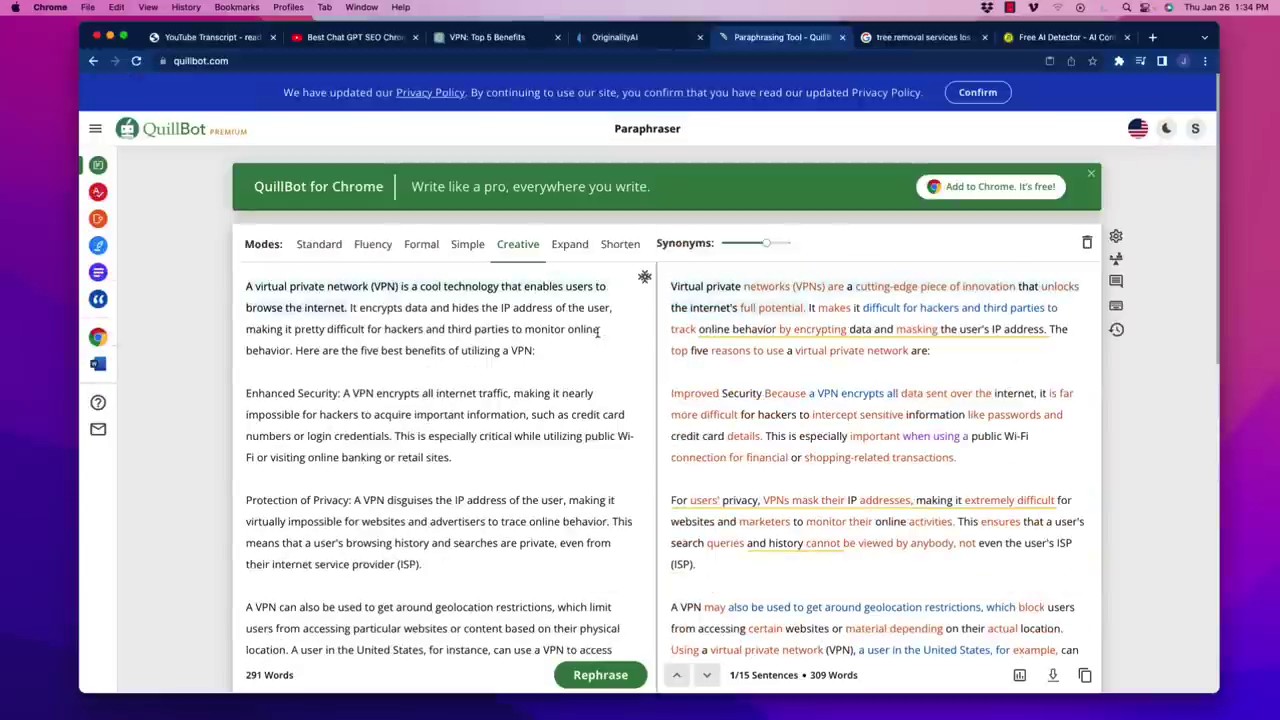
left_click(650, 44)
left_click_drag(463, 286, 537, 326)
left_click(554, 299)
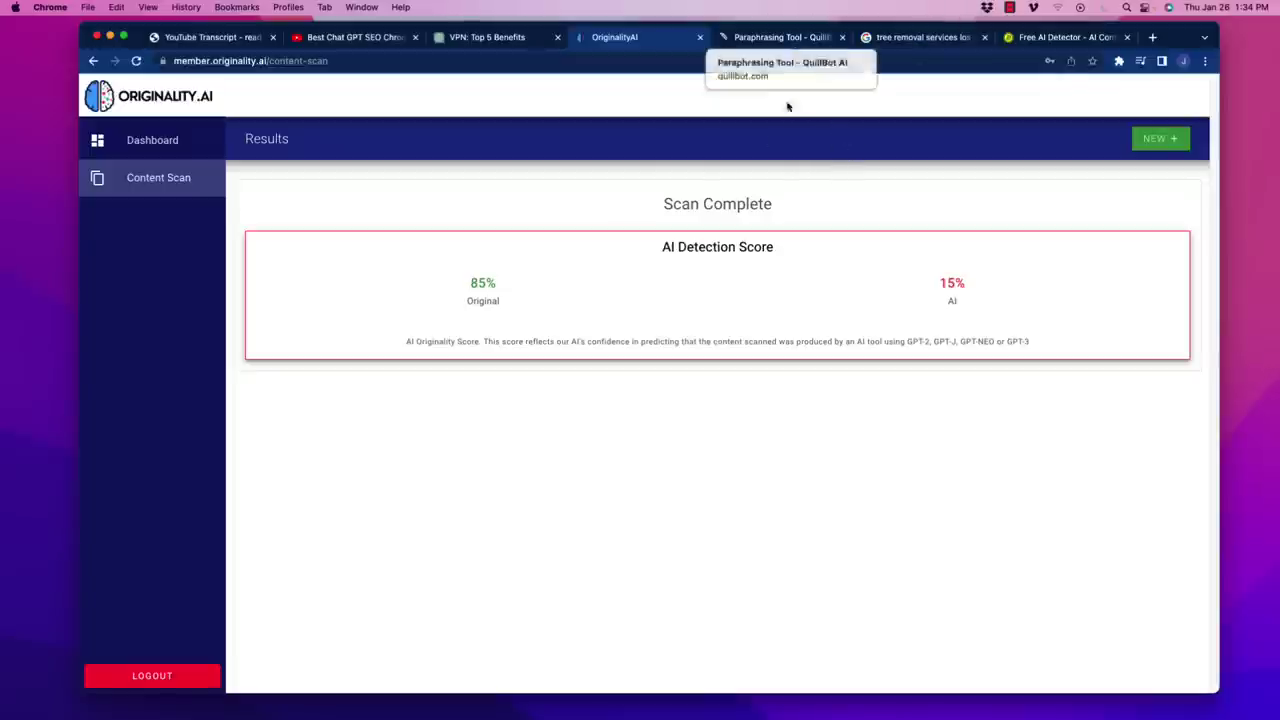
left_click(782, 37)
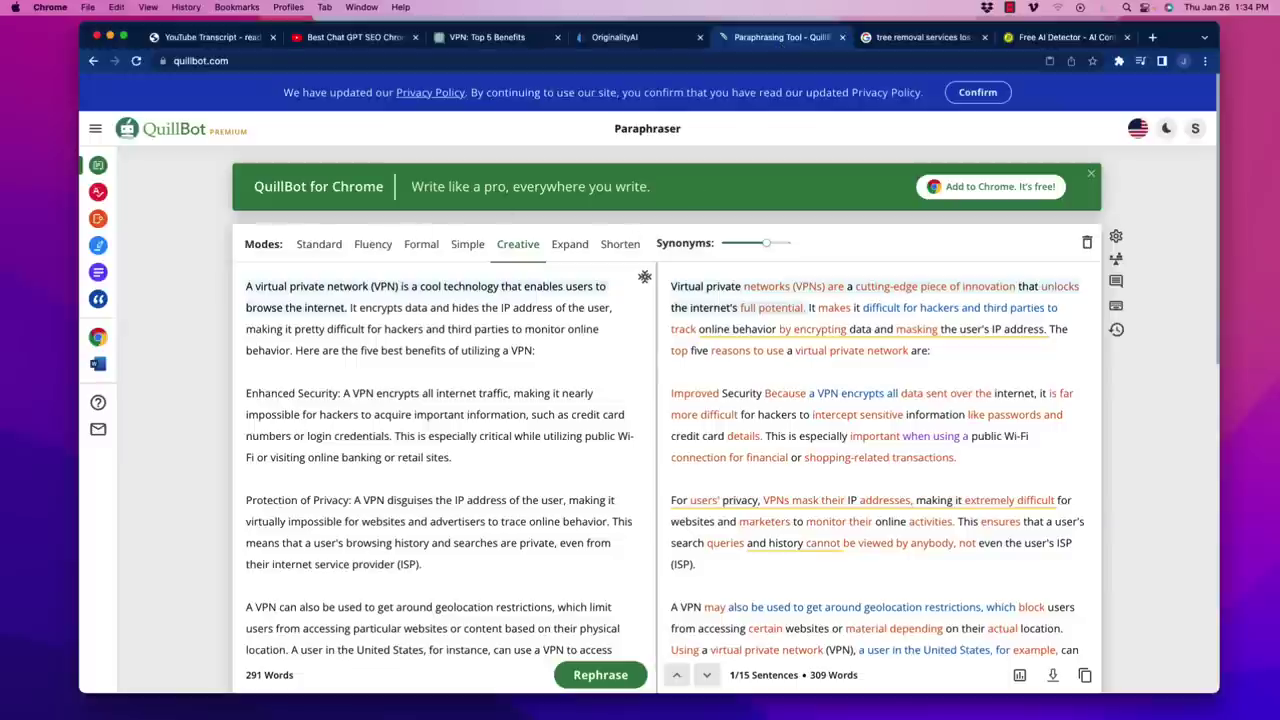
left_click(645, 38)
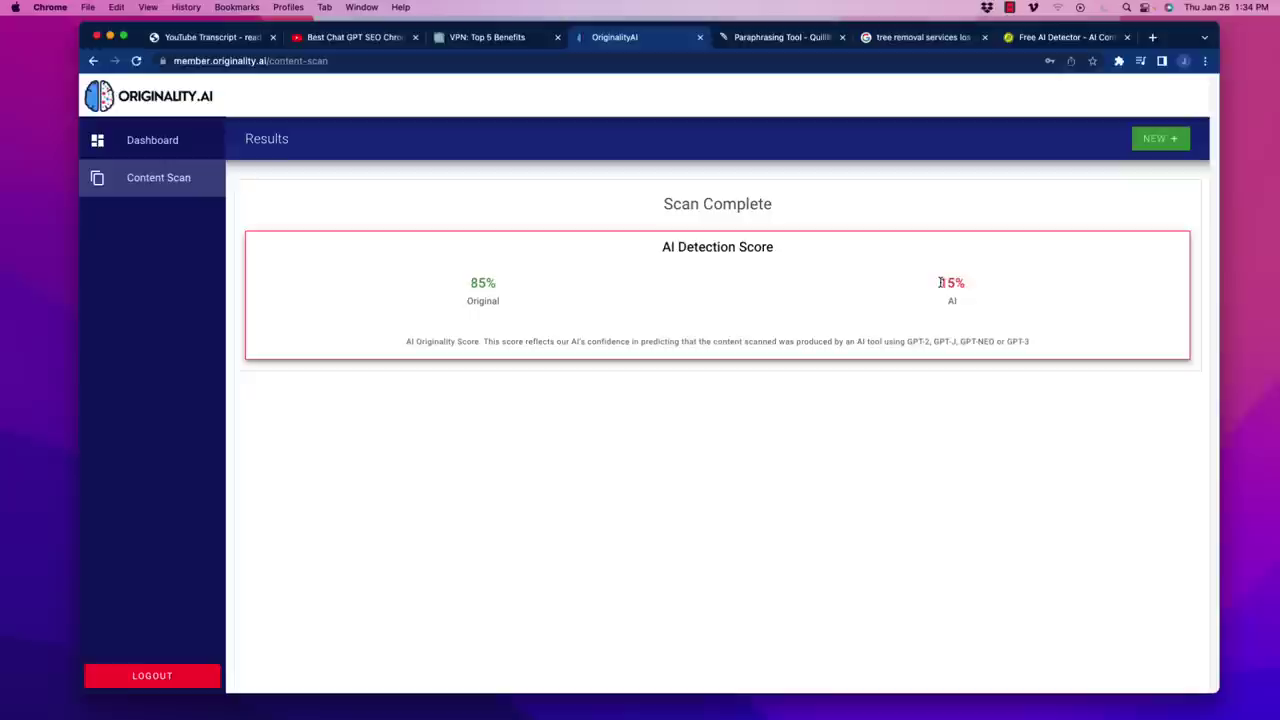
left_click_drag(940, 276, 987, 313)
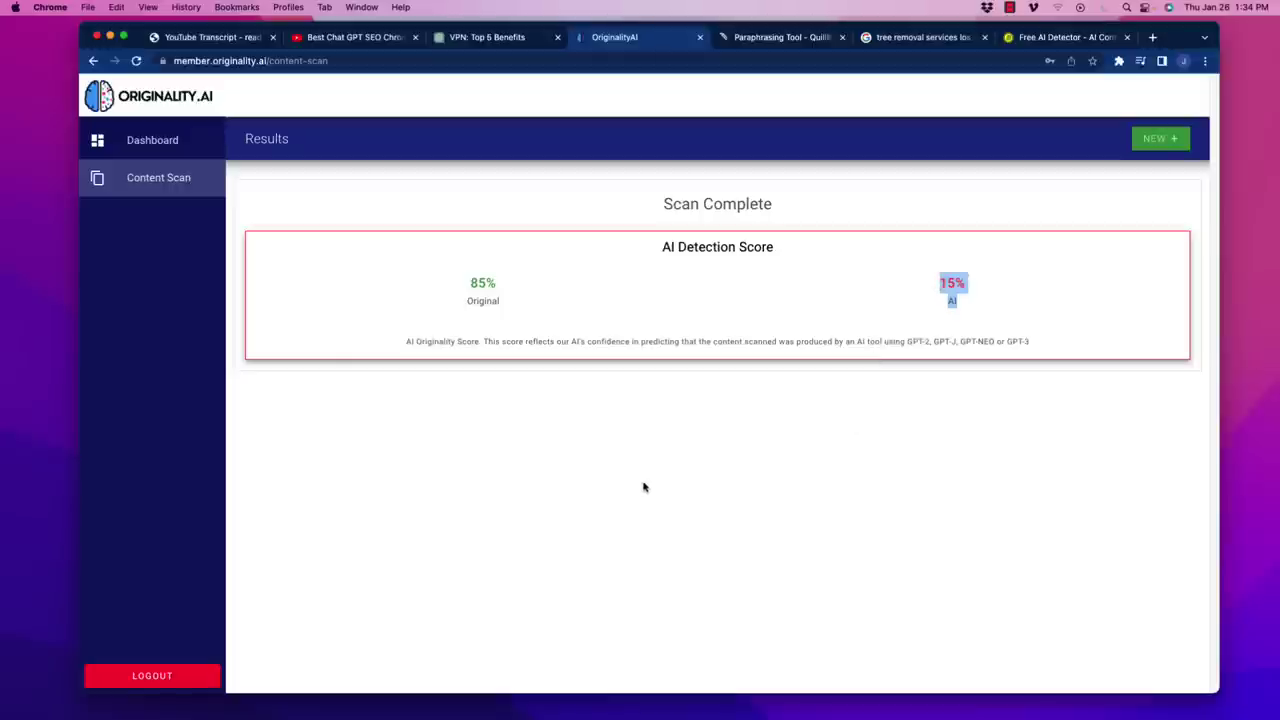
Copy ChatGPT's original VPN article from its conversation tab
left_click(780, 37)
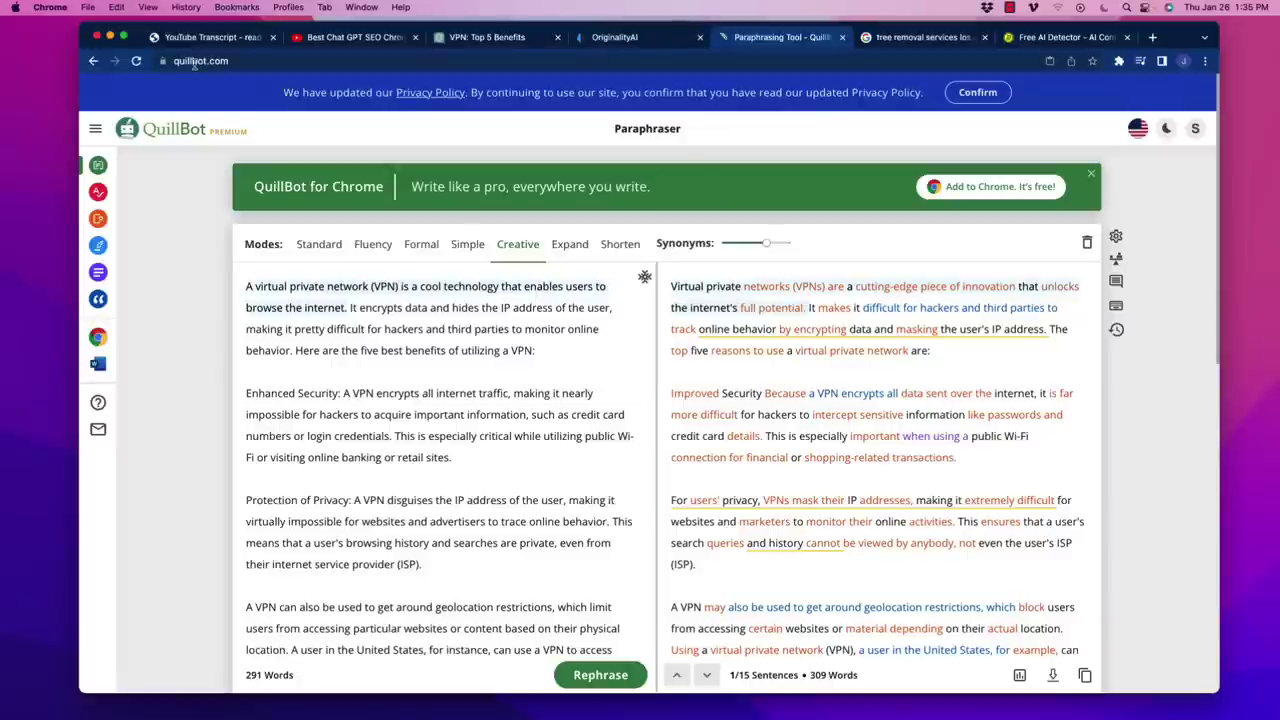
scroll(661, 499, "down", 3)
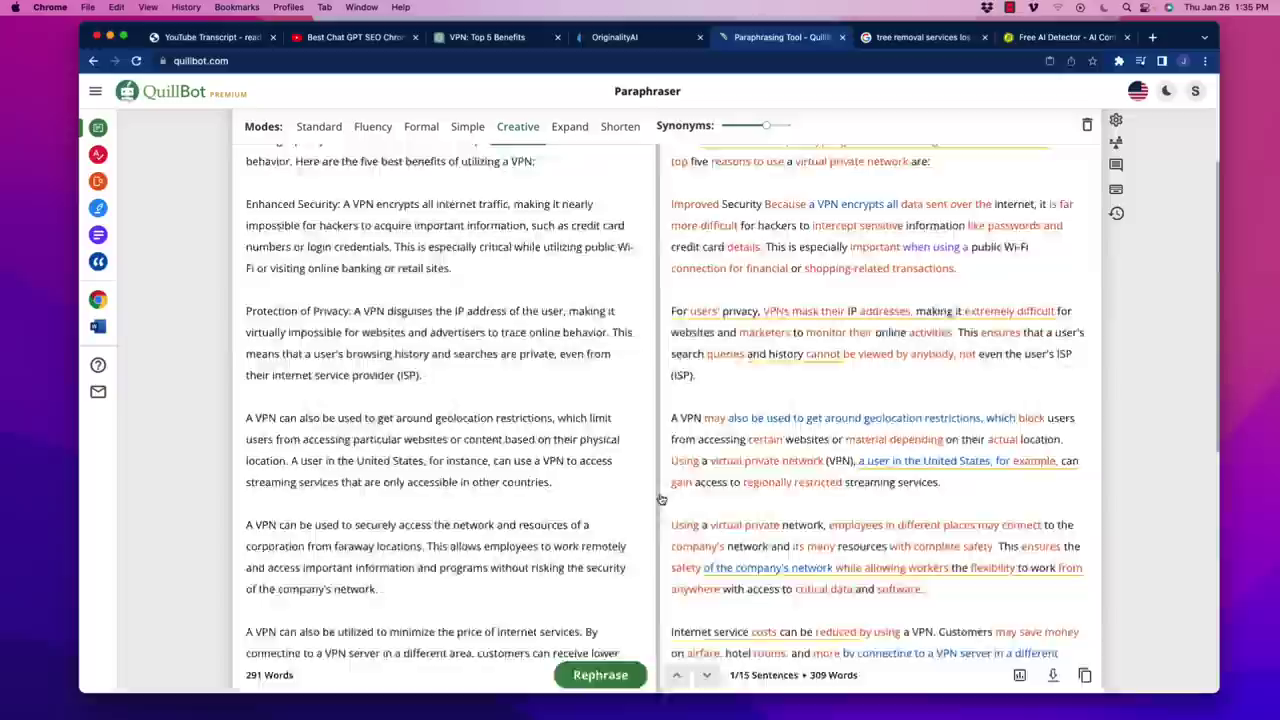
scroll(661, 499, "down", 10)
scroll(650, 300, "up", 15)
left_click(646, 45)
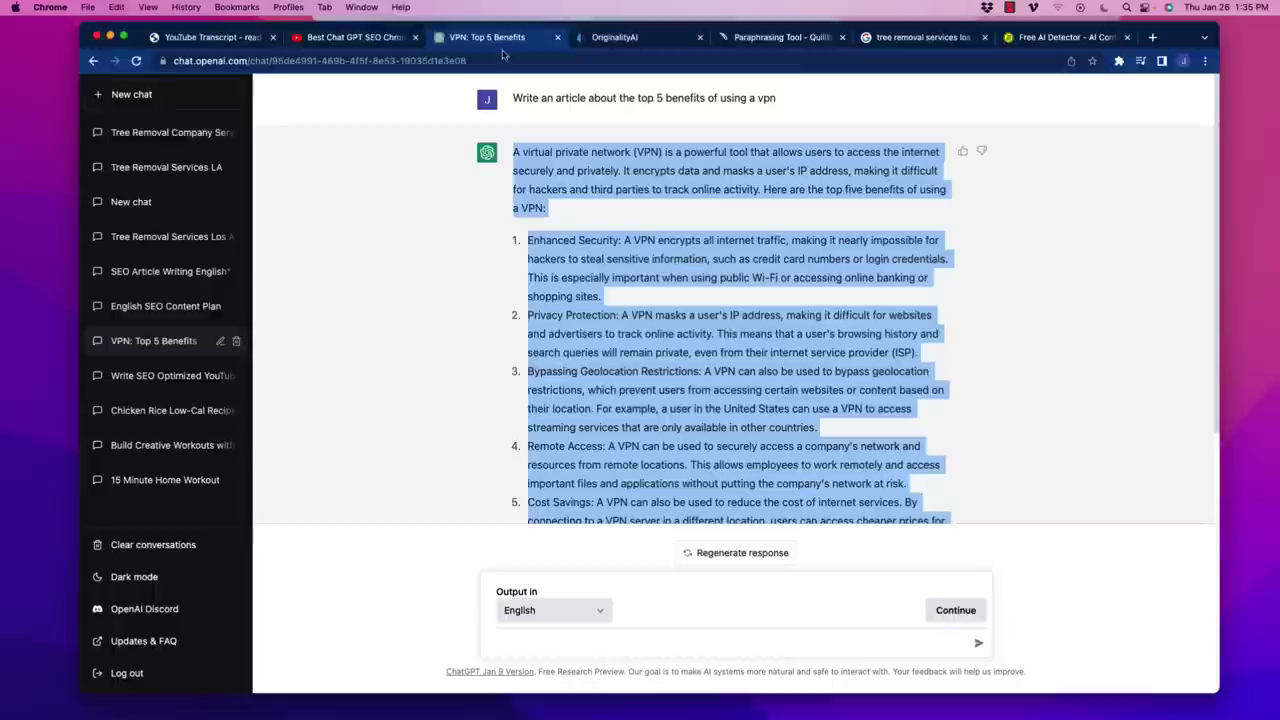
right_click(649, 338)
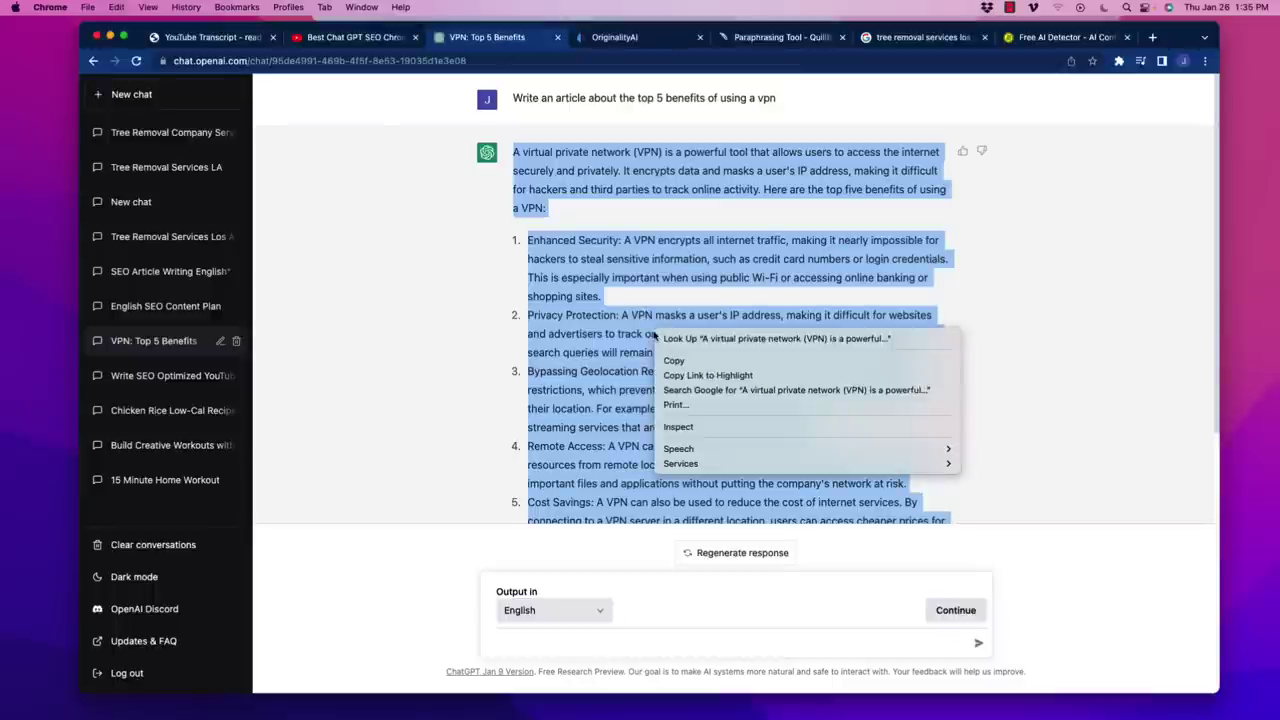
left_click(686, 357)
Paste the original 294-word VPN article into Content at Scale and check it: 2% human, Obviously AI
left_click(1062, 37)
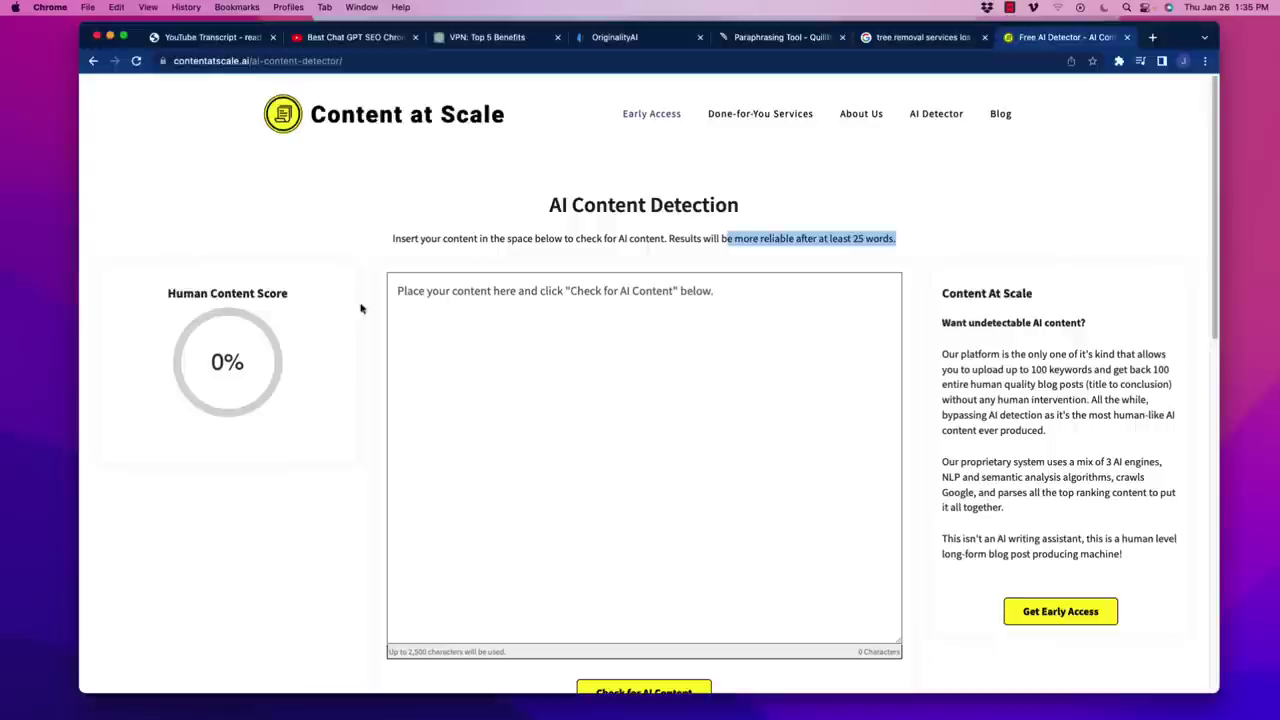
left_click(510, 375)
key("super+v")
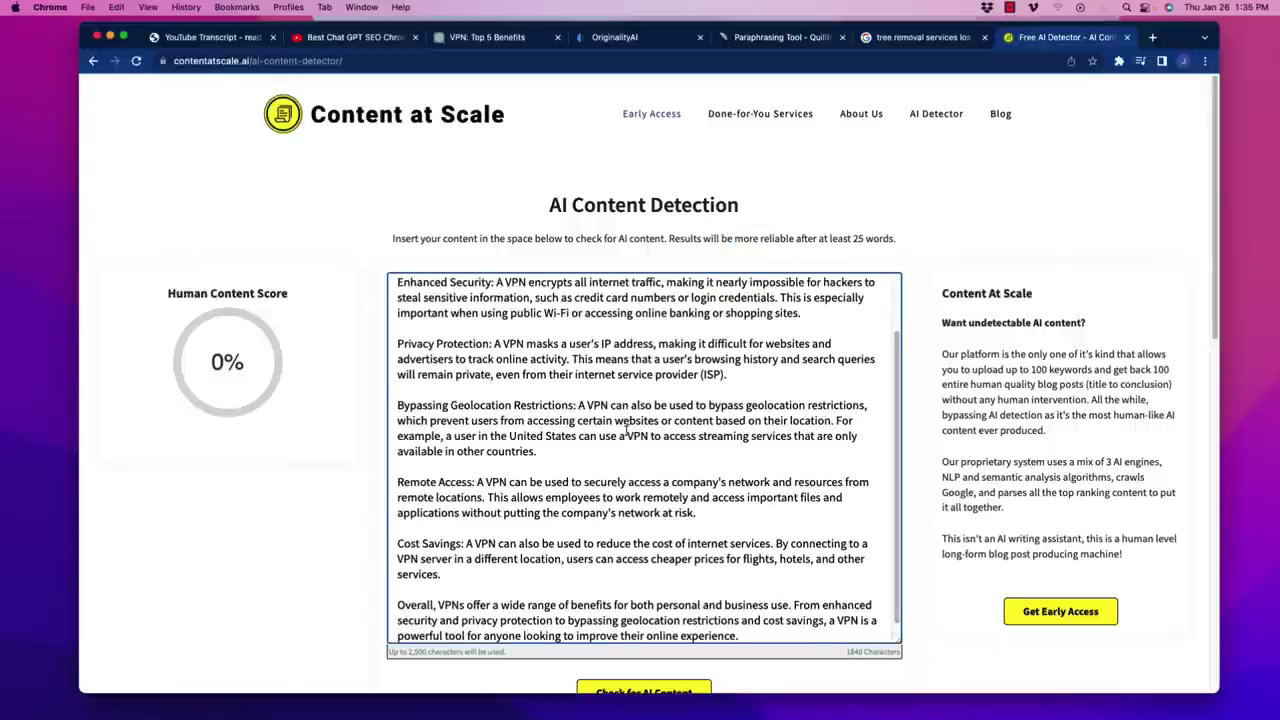
scroll(622, 470, "down", 1)
scroll(800, 565, "down", 5)
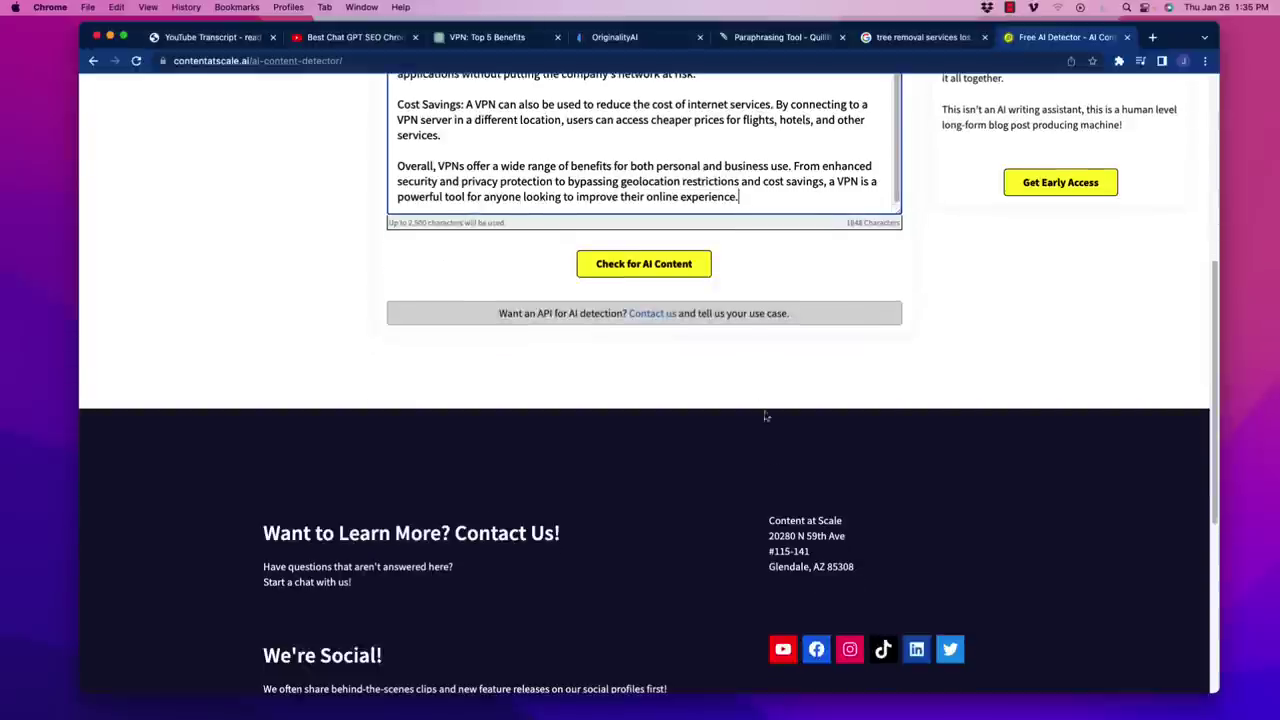
left_click(650, 272)
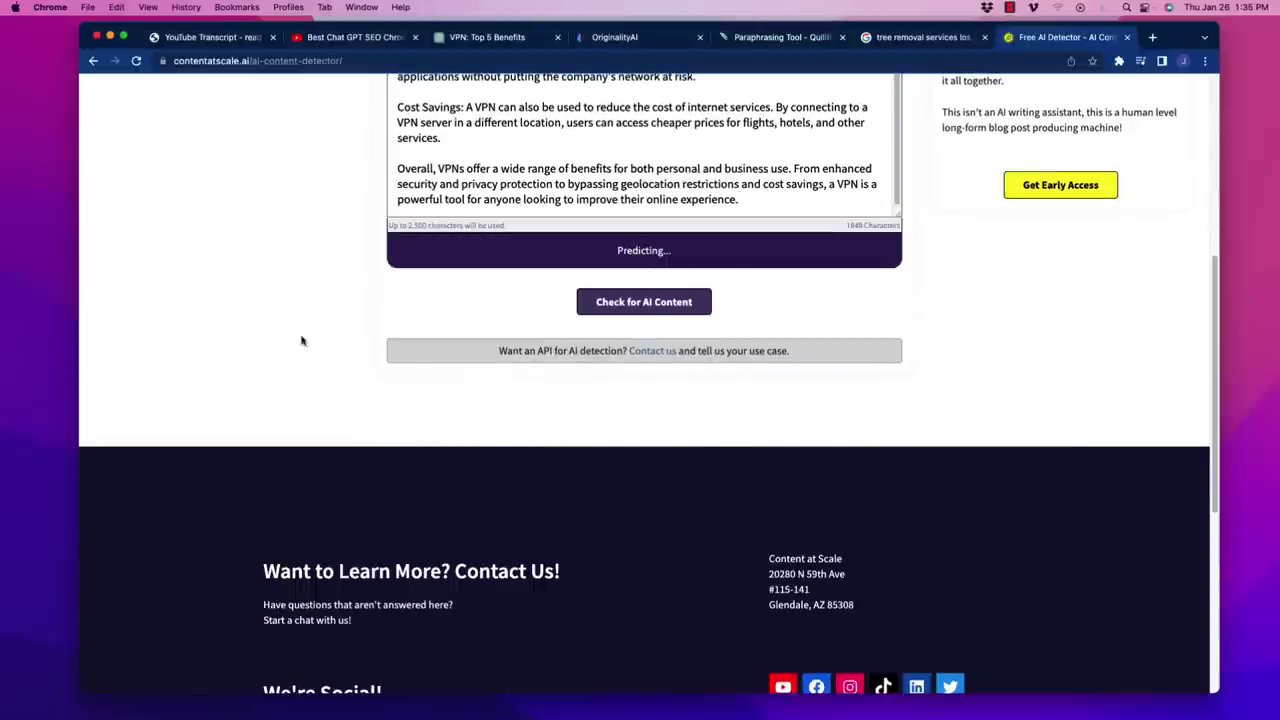
scroll(466, 540, "down", 2)
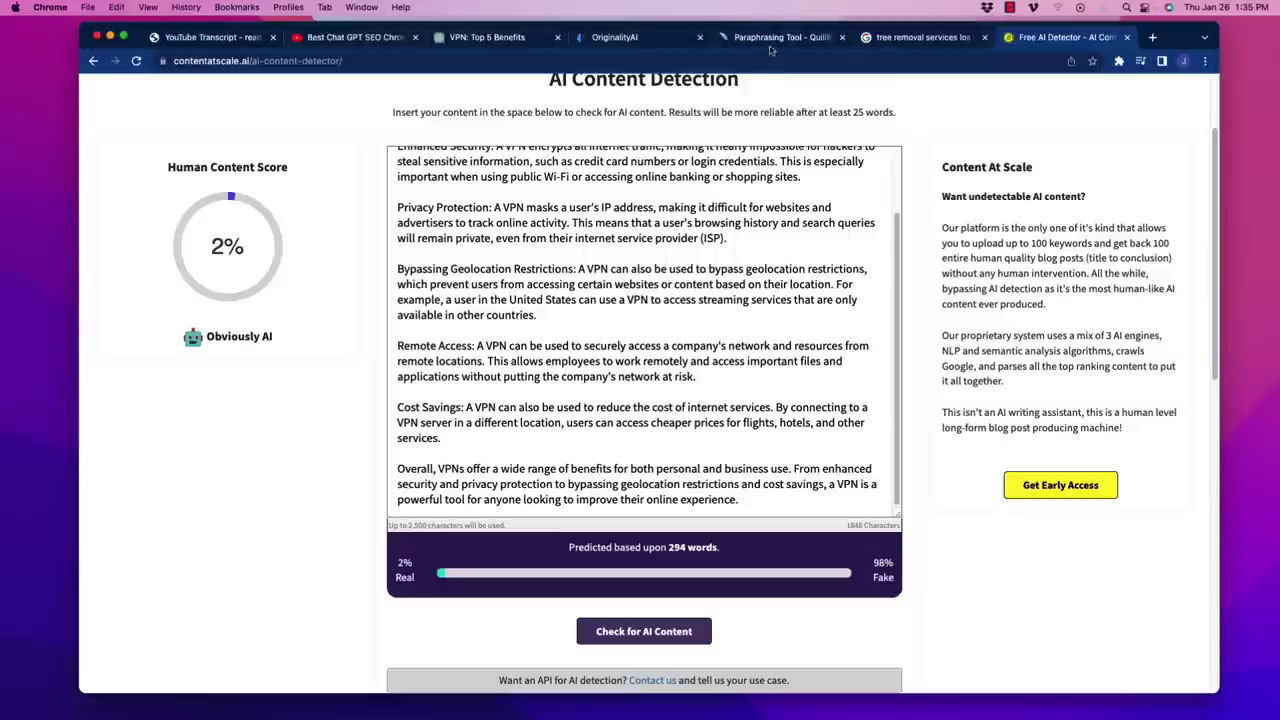
Compare with the Originality.AI score, then copy QuillBot's Creative-mode rephrased output
left_click(645, 37)
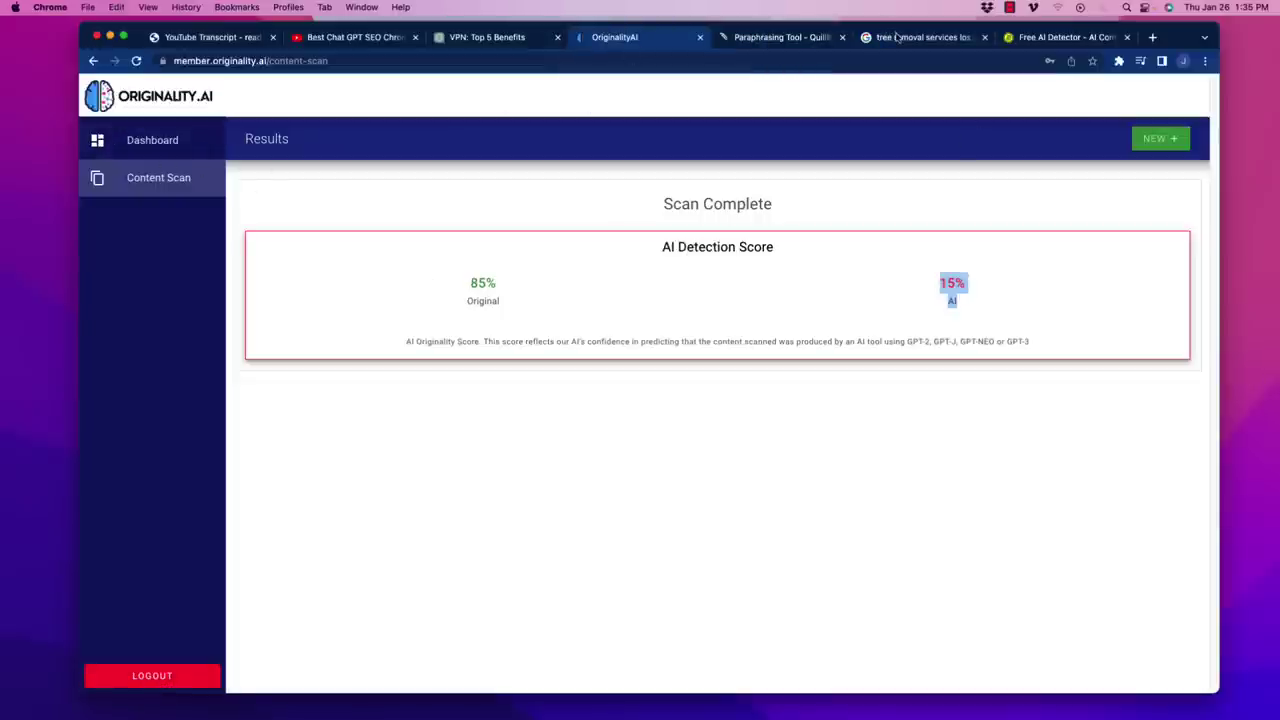
left_click(780, 37)
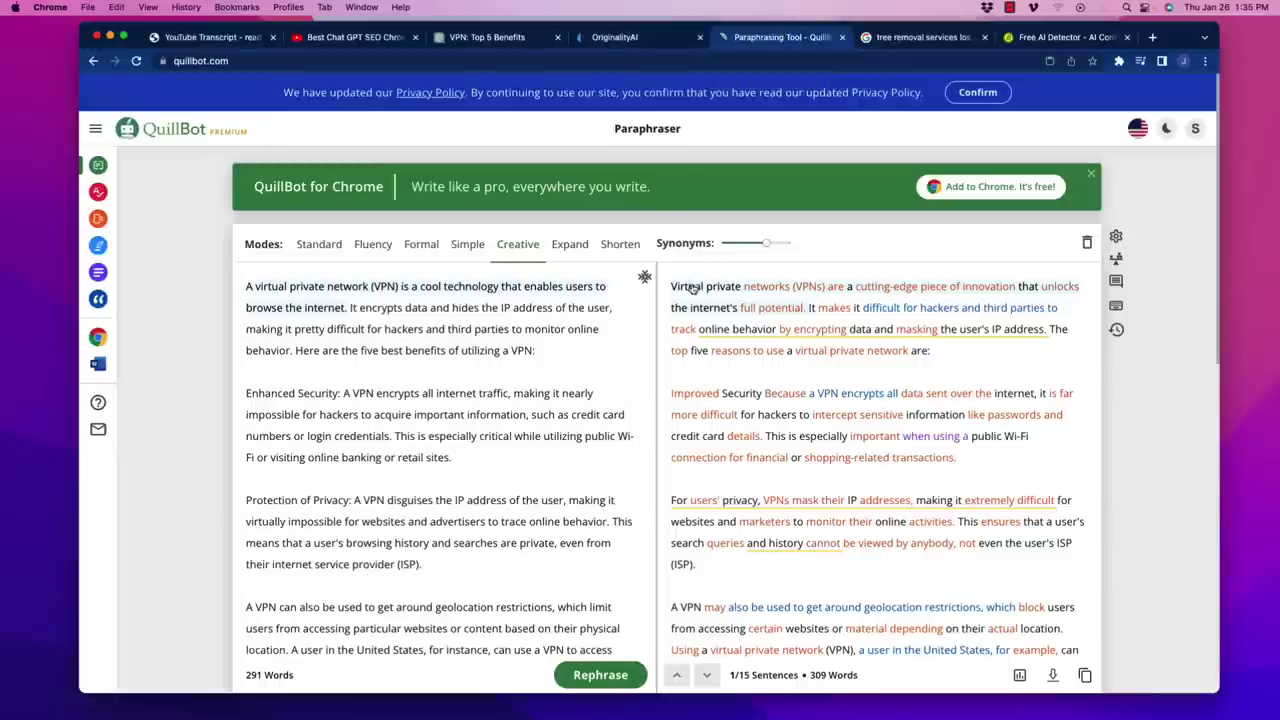
left_click(1084, 675)
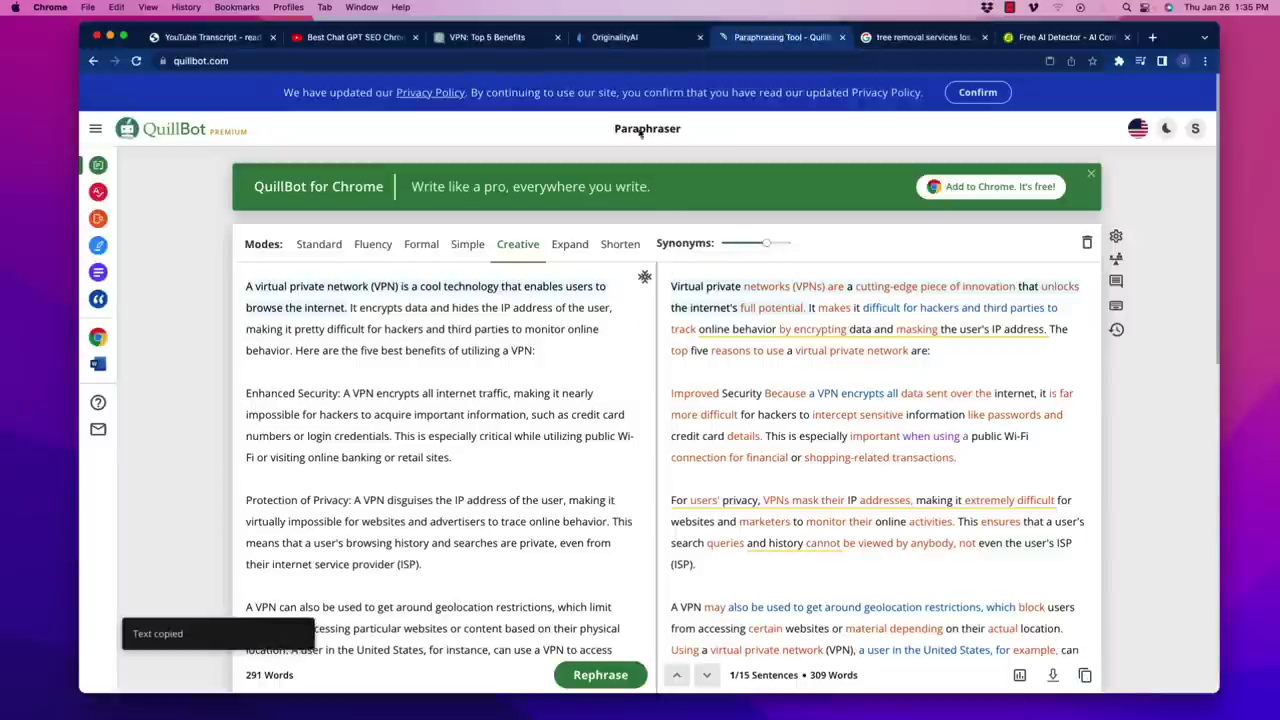
left_click(1062, 37)
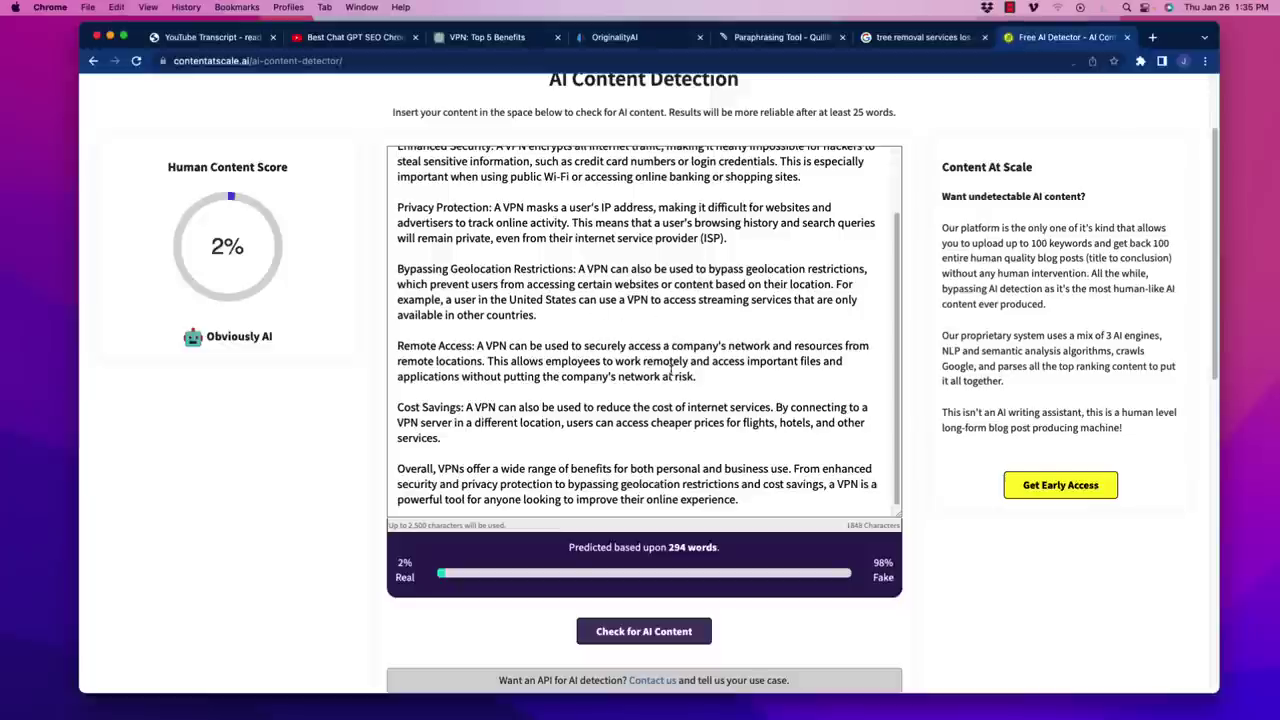
Replace the detector text with the 309-word Creative-mode rewrite and check it: 95% human, Looks great!
left_click(568, 345)
key("super+a")
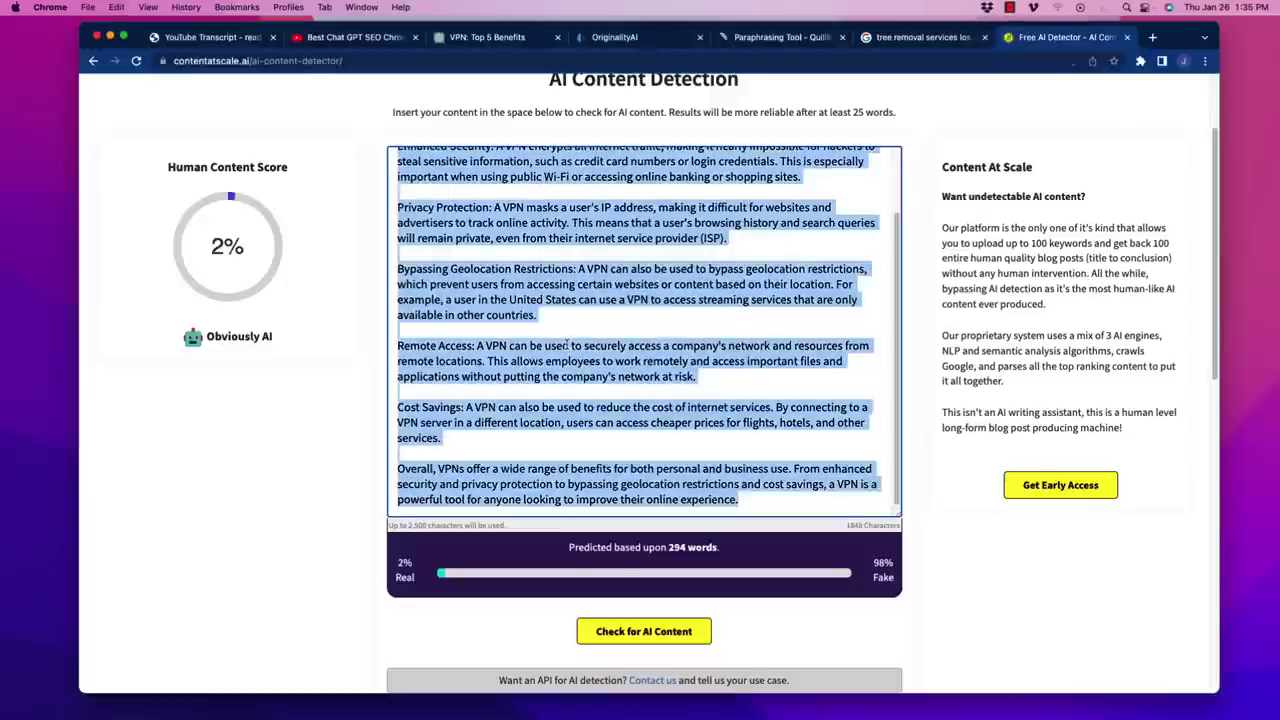
key("super+v")
left_click(677, 628)
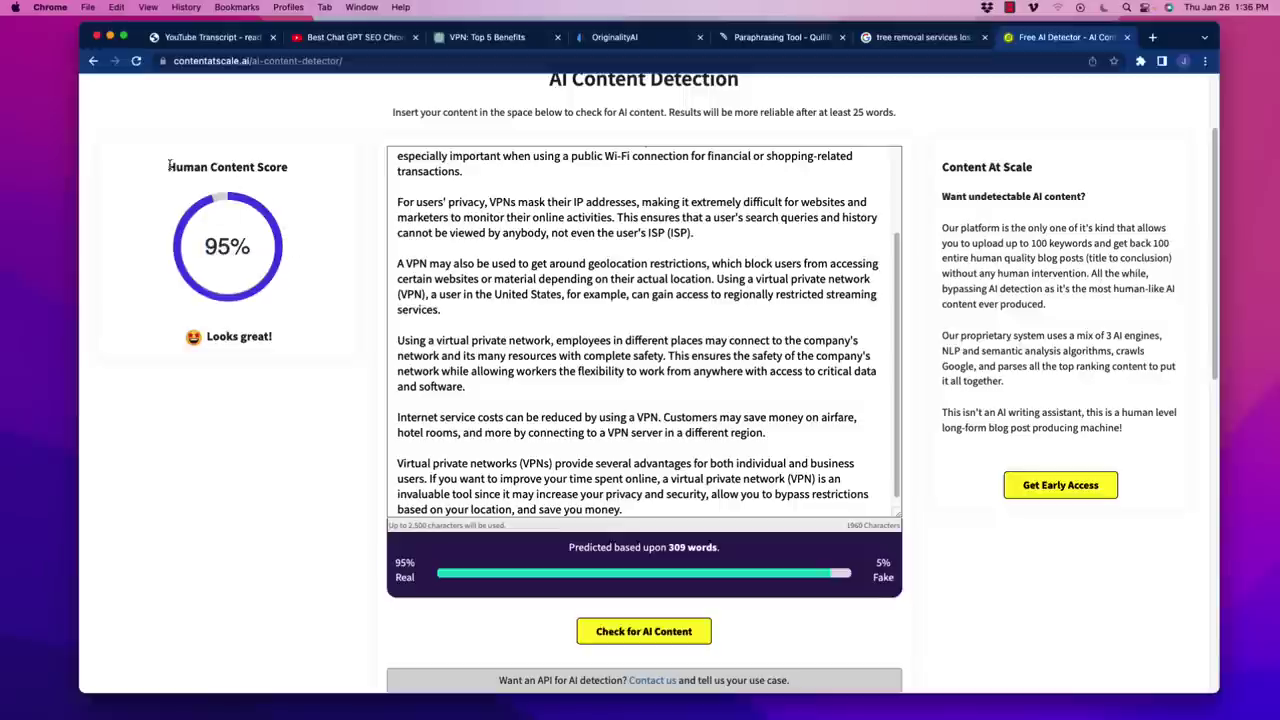
left_click_drag(166, 167, 341, 175)
left_click(296, 342)
scroll(665, 362, "up", 5)
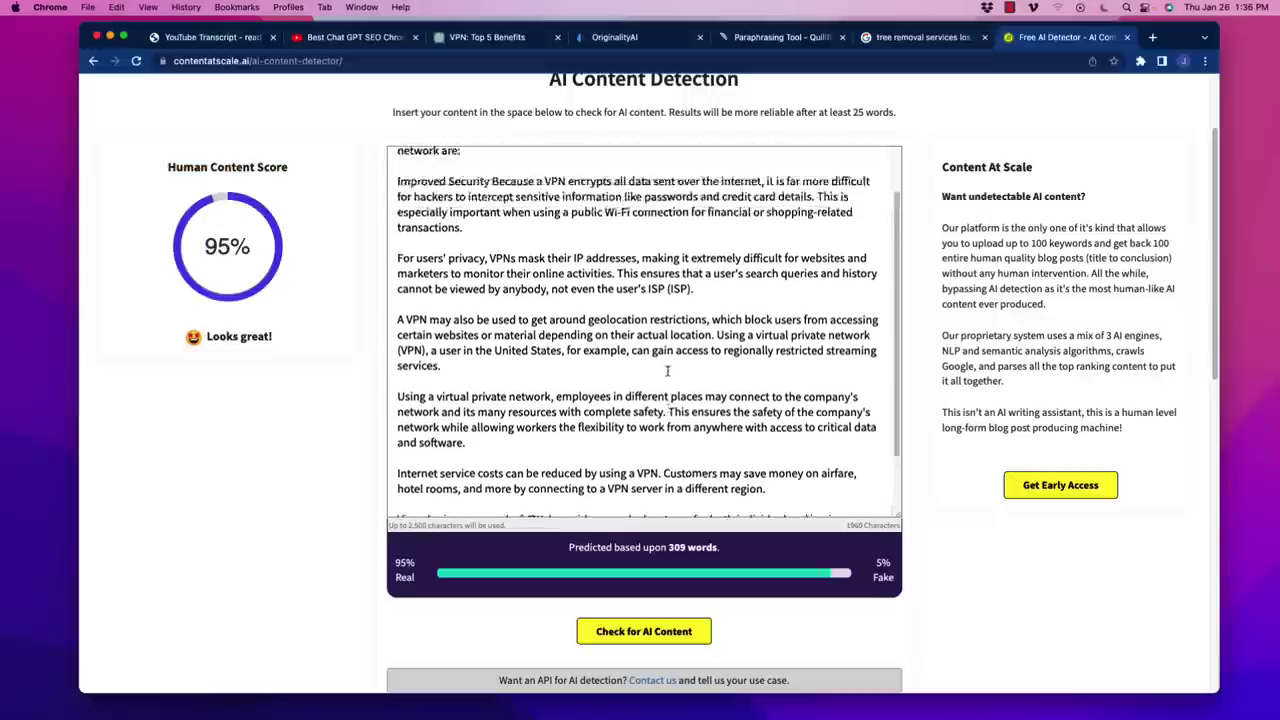
Revisit the Originality.AI result of 85% Original, then go back to QuillBot's Paraphraser
left_click(641, 46)
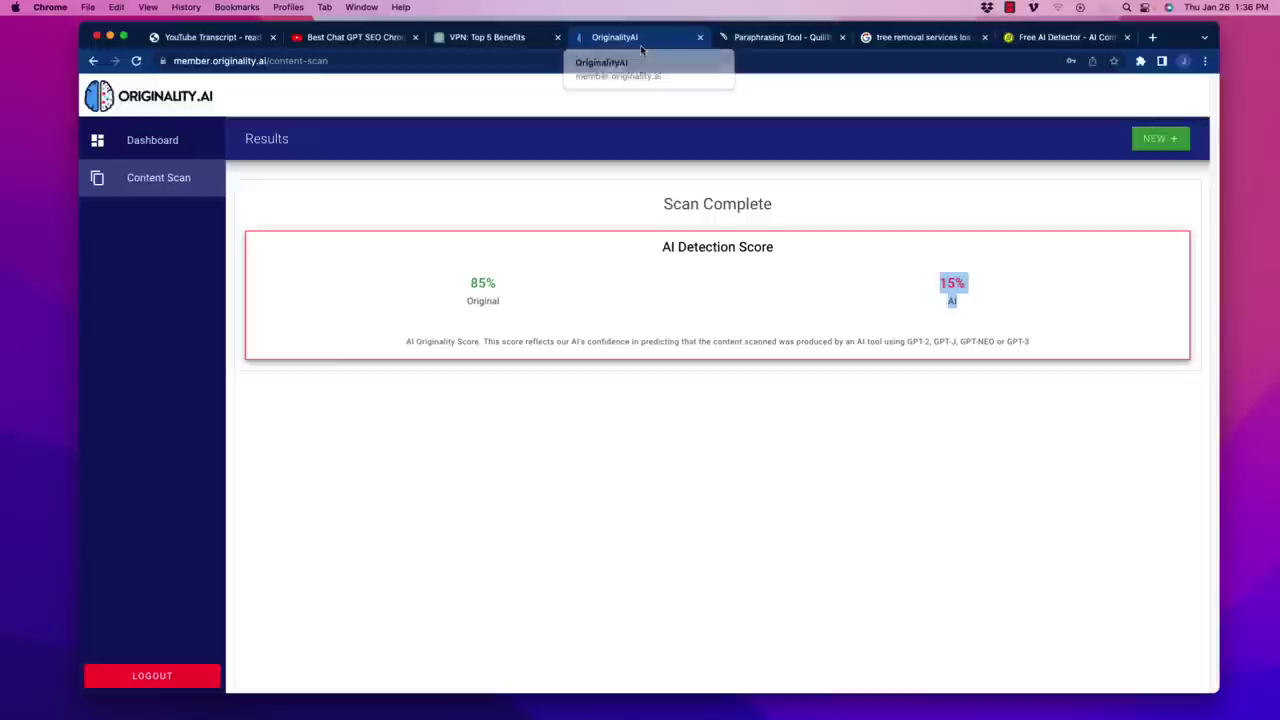
left_click(752, 44)
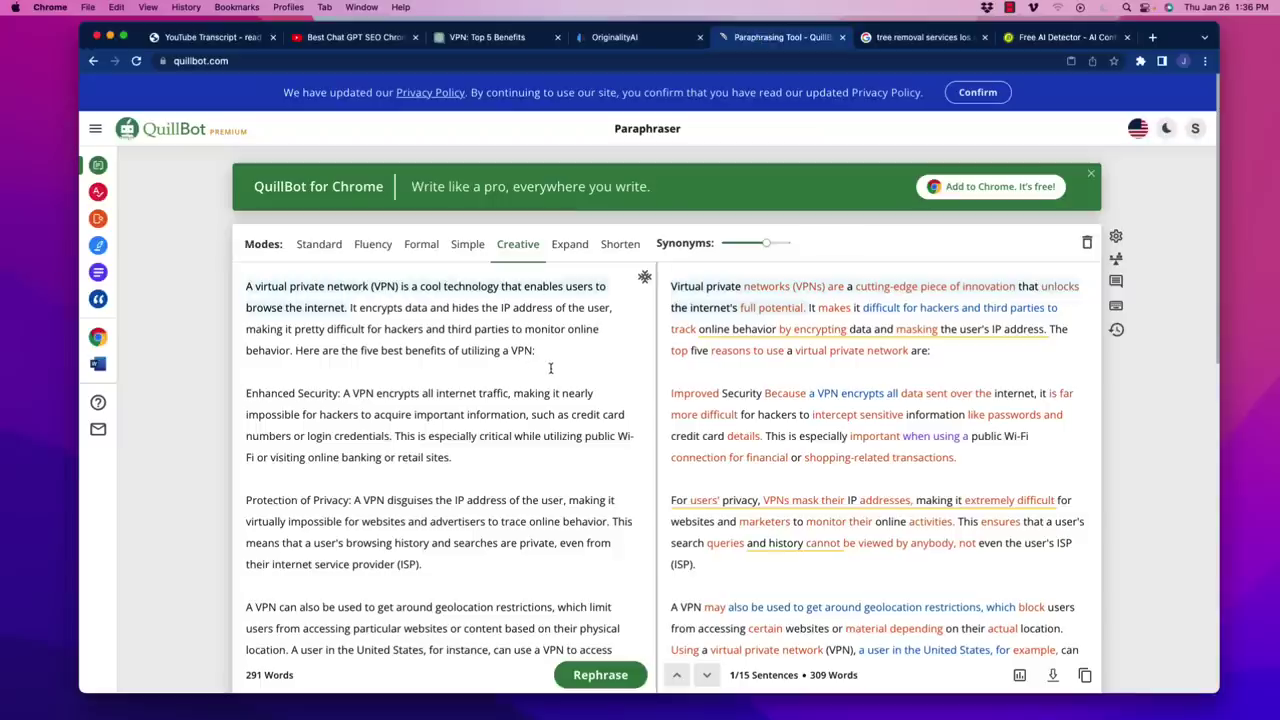